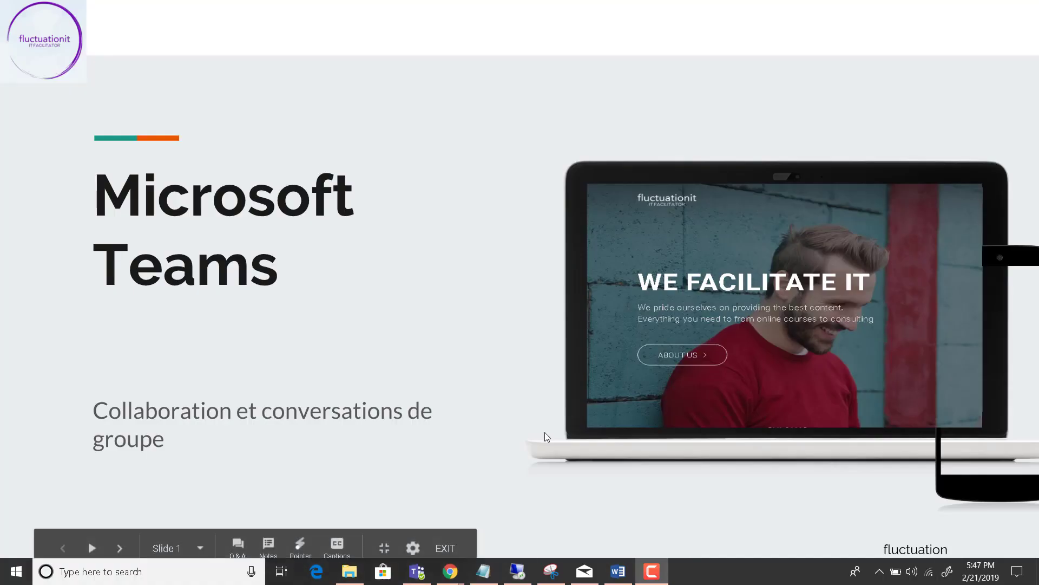
Step: Advance past the Timeline, add-a-team and invite-outsiders slides to the LAB slide
click(485, 327)
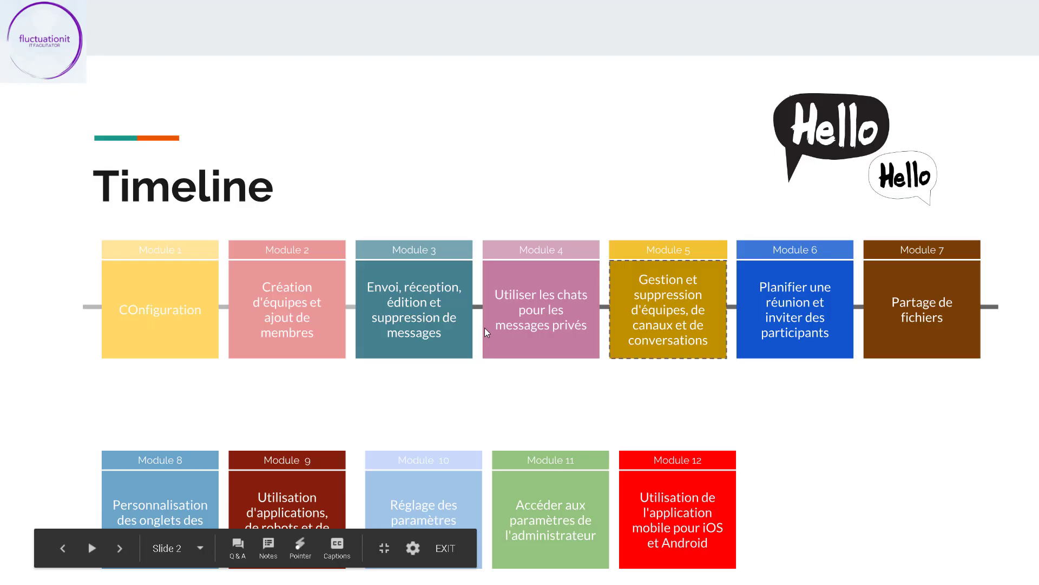
click(449, 207)
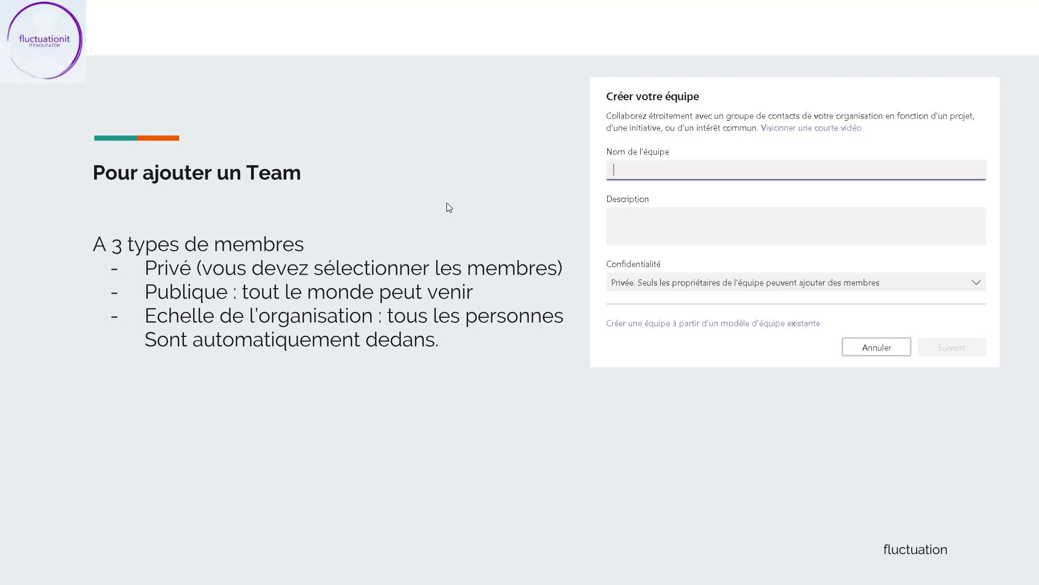
click(370, 206)
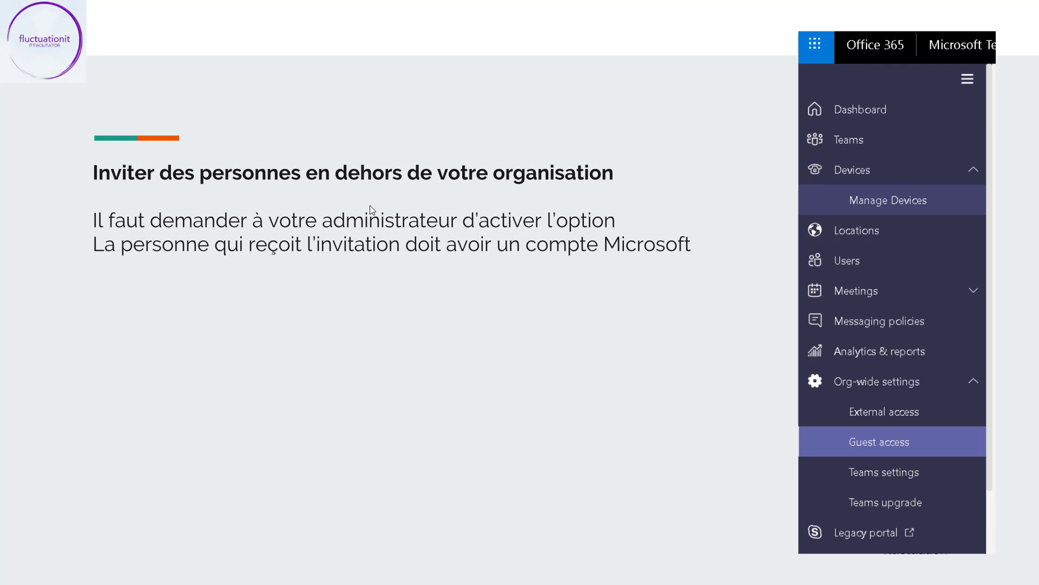
click(371, 206)
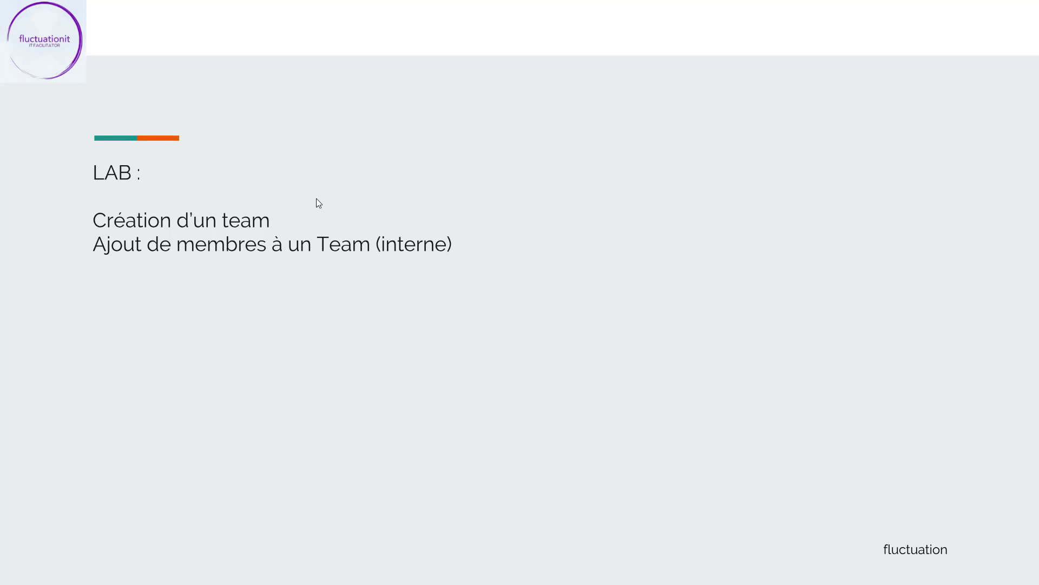
Step: Exit the slideshow, maximize then minimize the Teams desktop app, and switch to Teams in the browser
key(Escape)
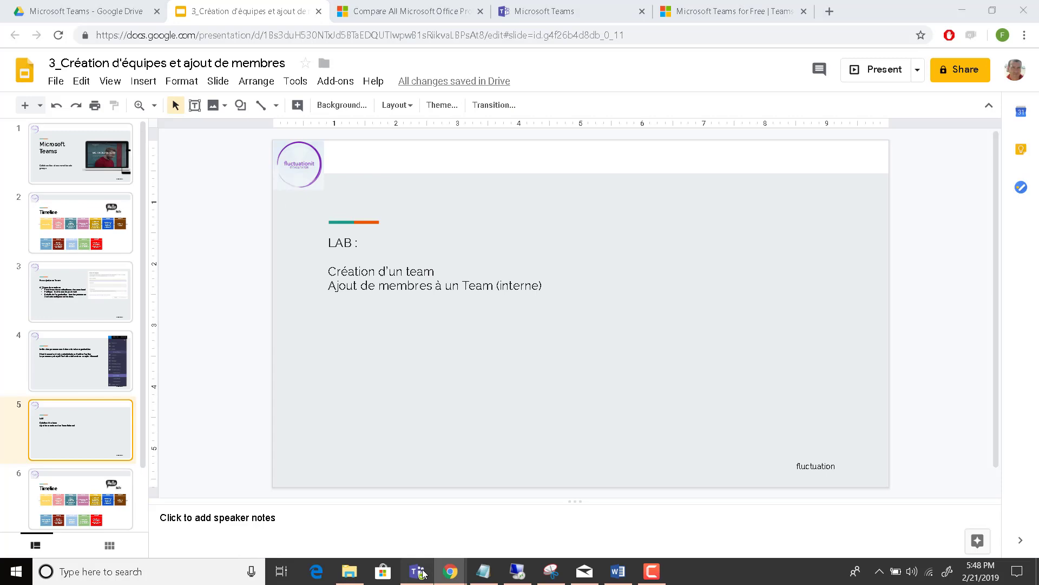
click(417, 571)
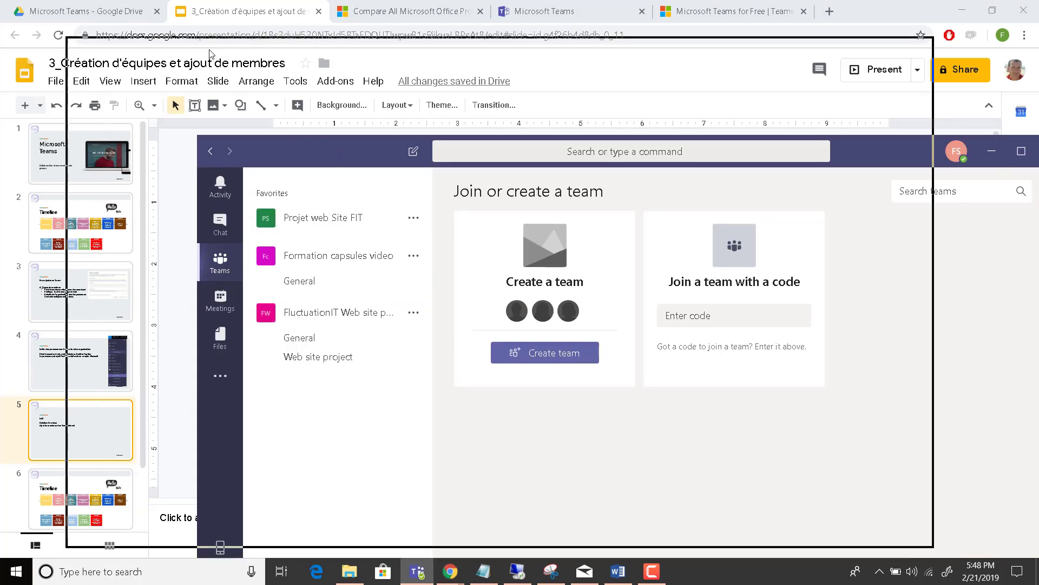
drag(344, 150, 212, 51)
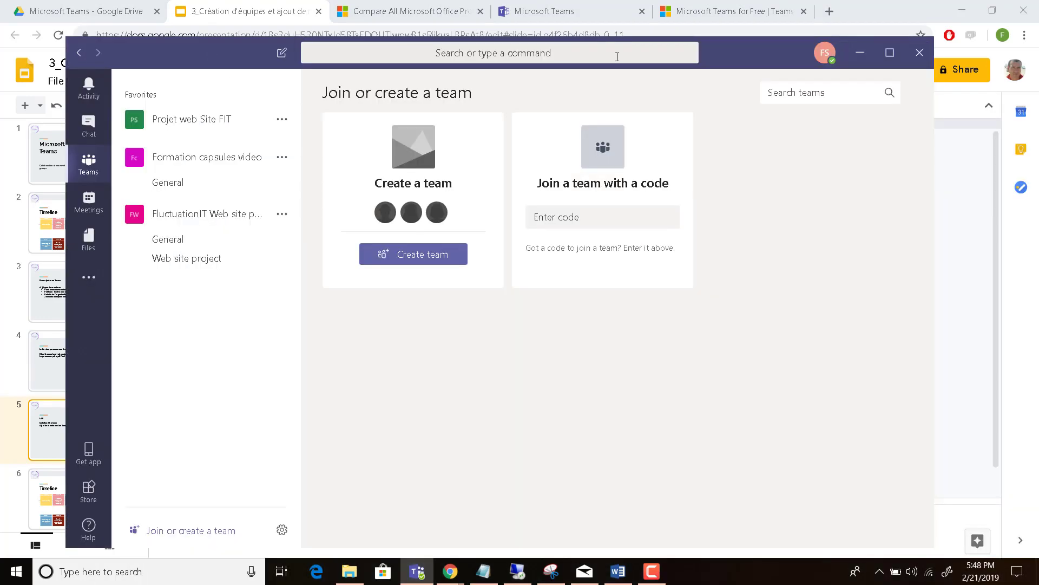
click(890, 52)
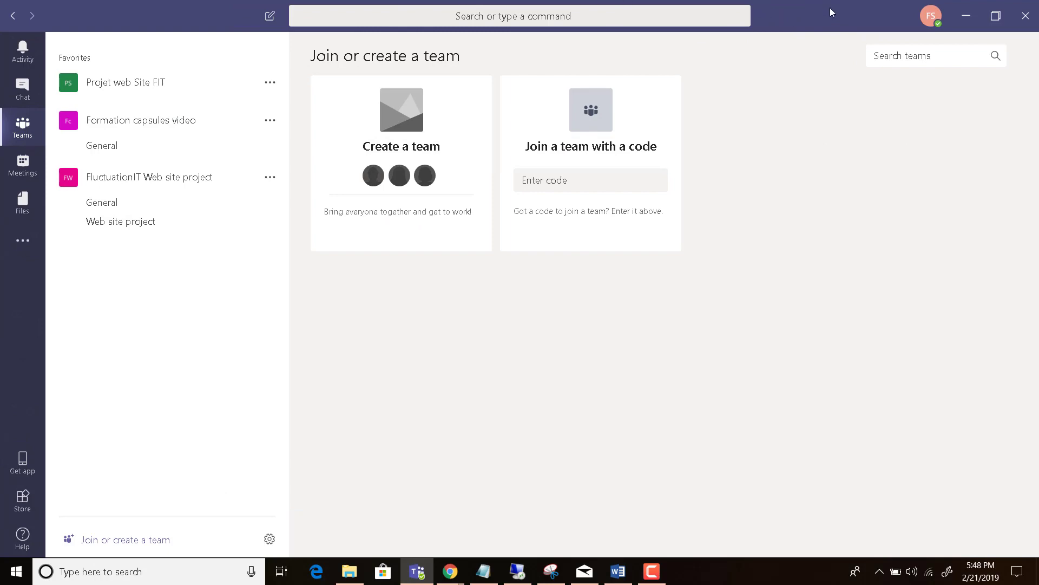
click(955, 25)
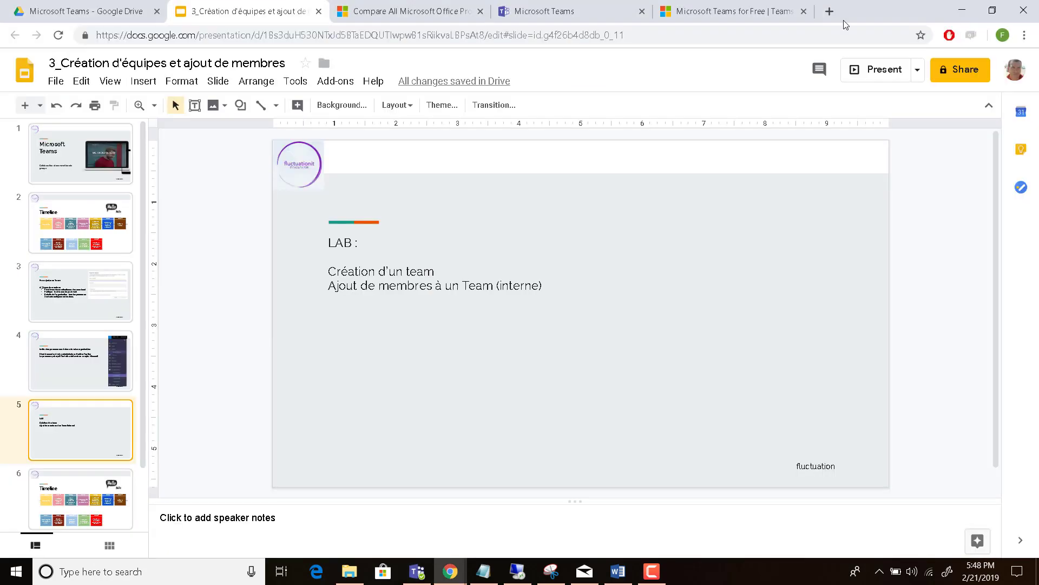
click(607, 12)
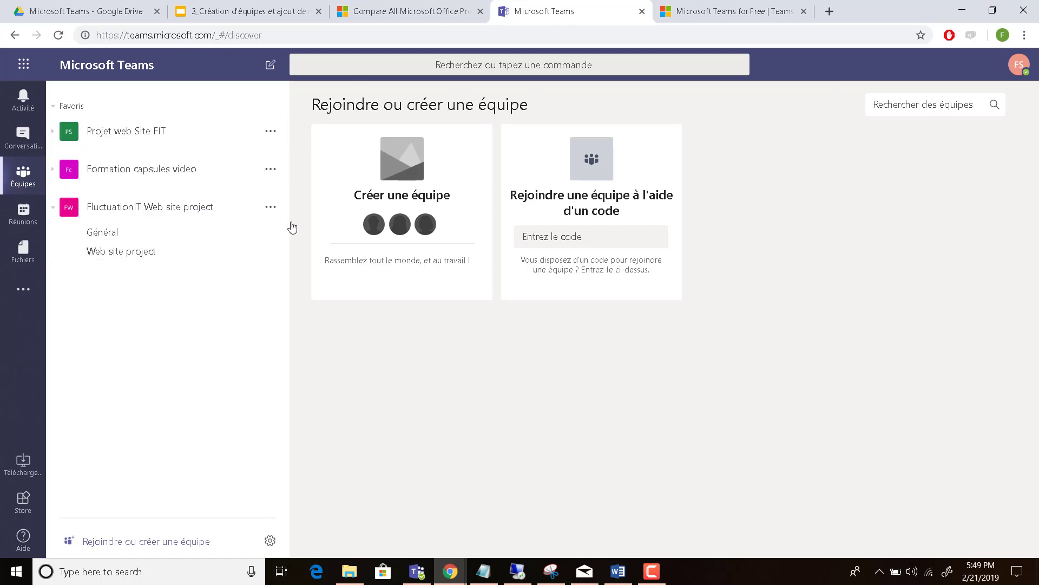
Step: Create a team named 'Projet formation Team' with privacy set to Privée and continue
mouse_move(401, 212)
click(407, 271)
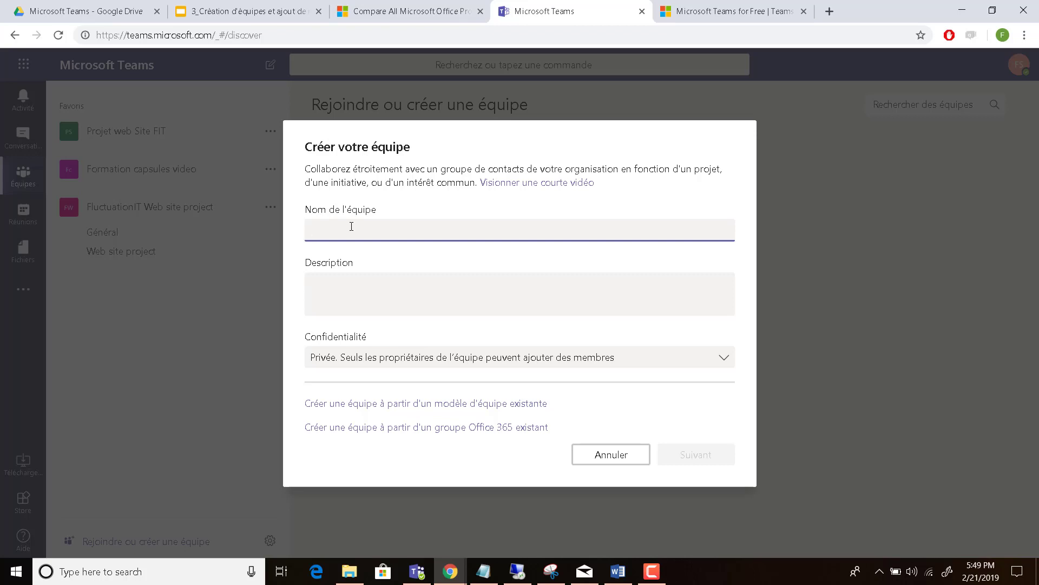
text(Pres)
key(BackSpace)
text(oj)
text(et formation)
text( Team)
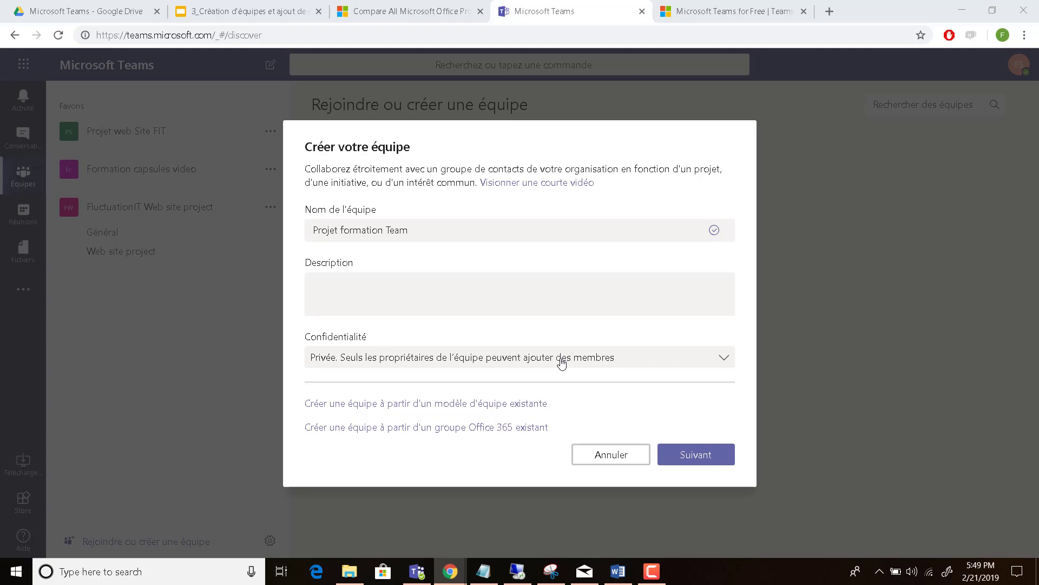
click(561, 362)
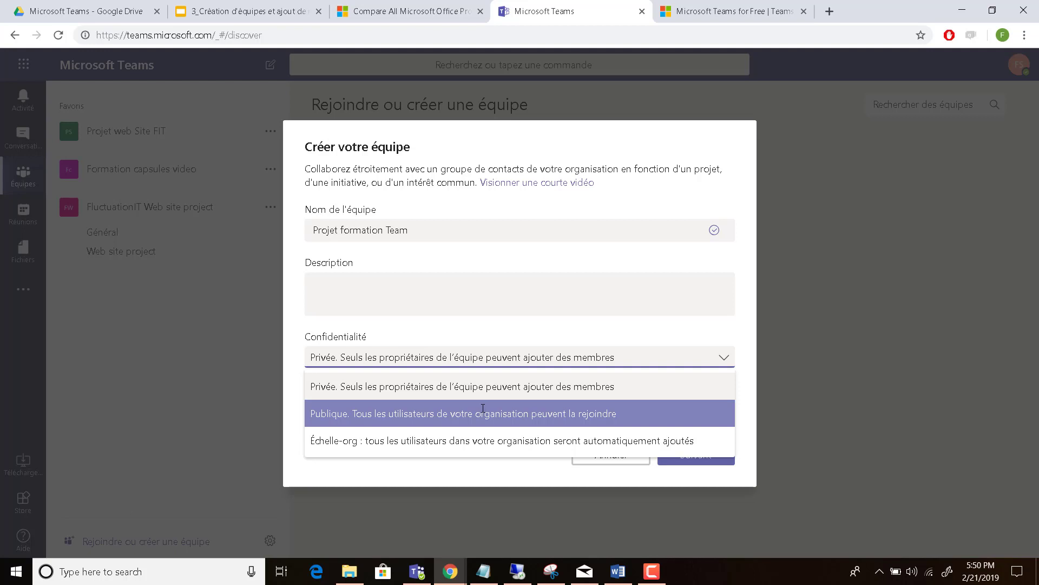
click(414, 381)
click(379, 281)
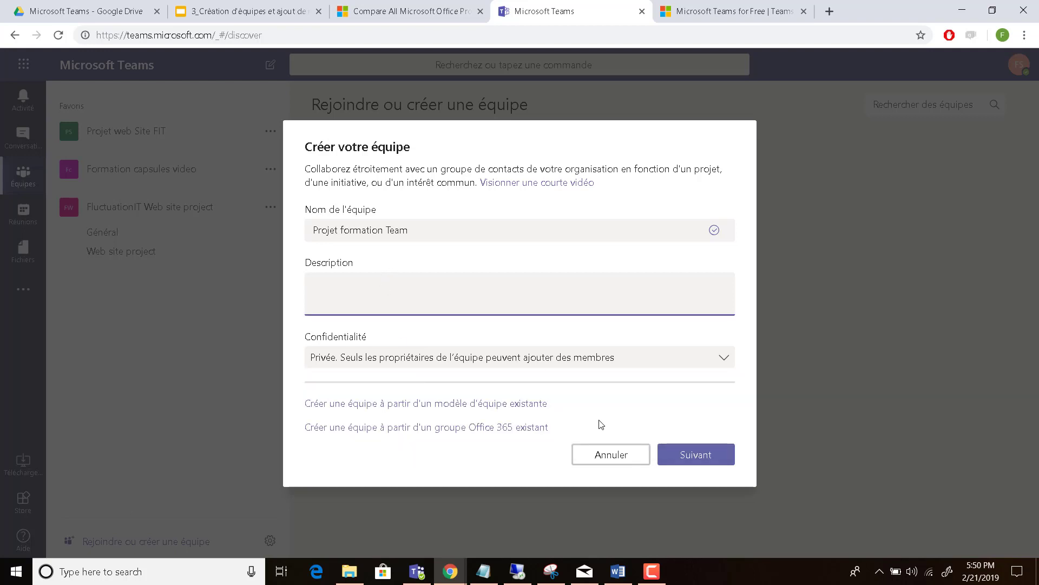
click(673, 457)
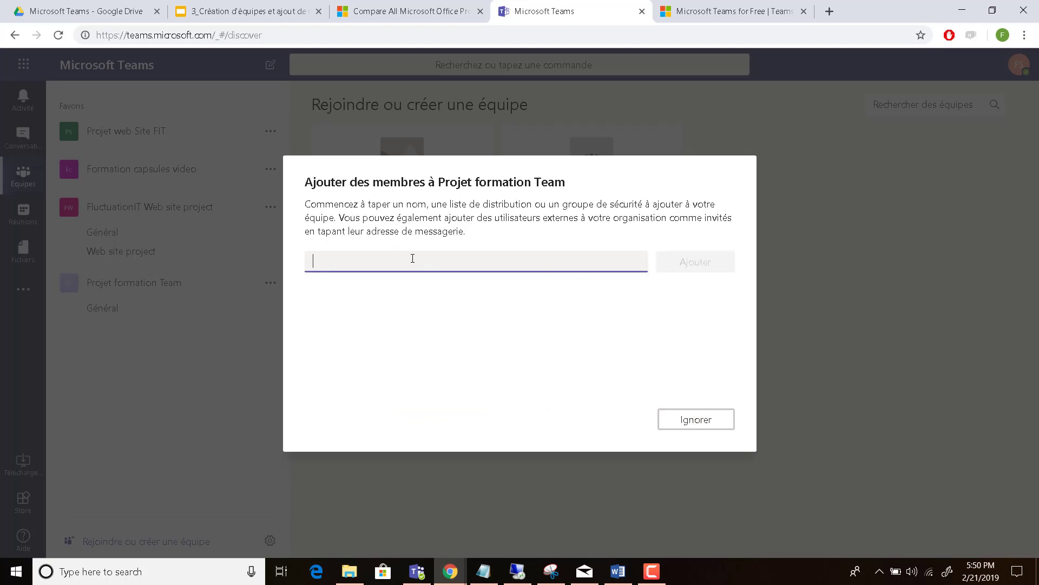
Step: Search the colleague by name, add them as a member, and close the dialog
text(leo)
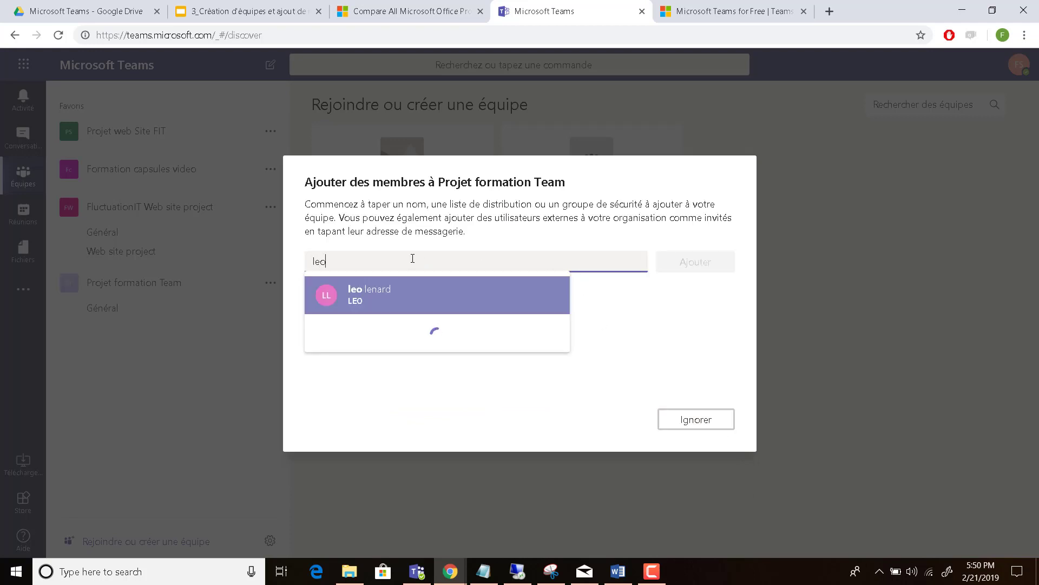
click(373, 292)
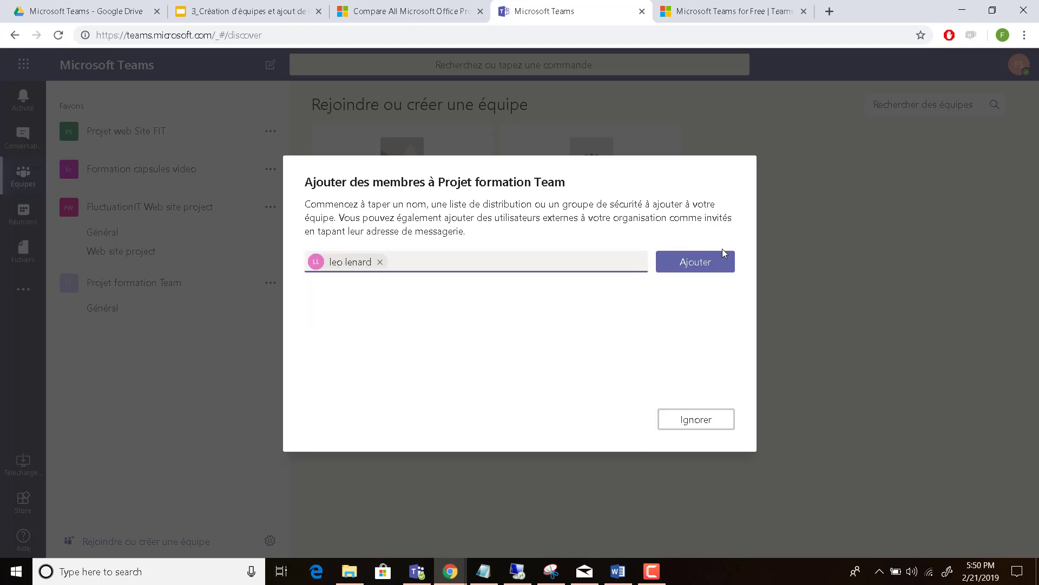
click(710, 261)
click(523, 262)
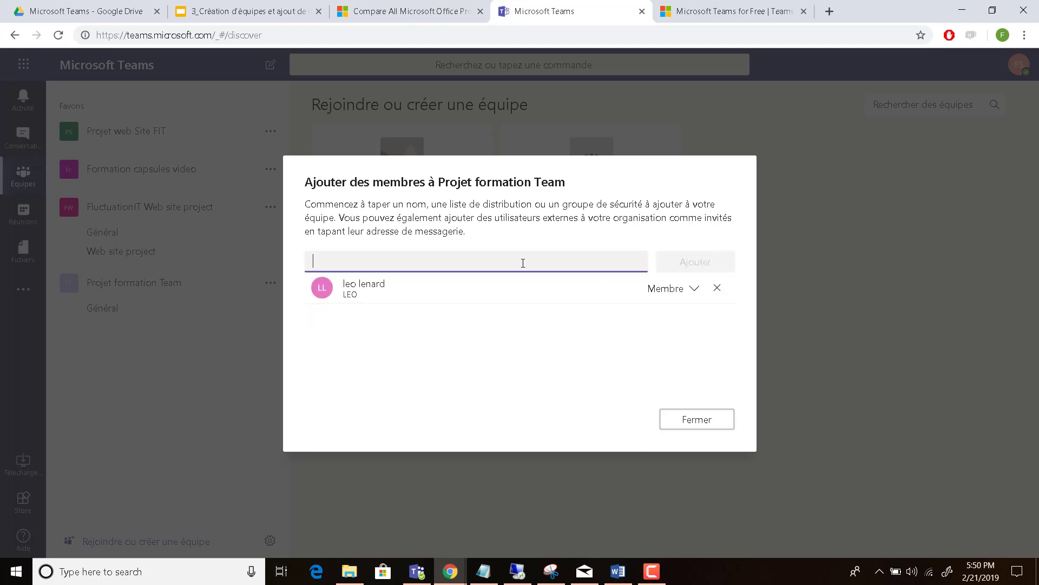
text(so)
key(BackSpace)
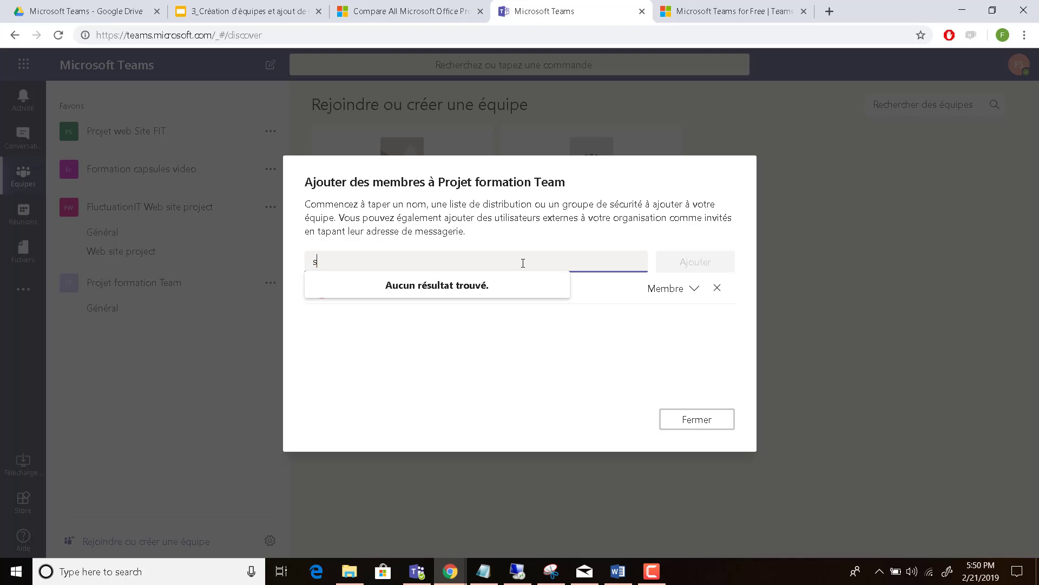
key(BackSpace)
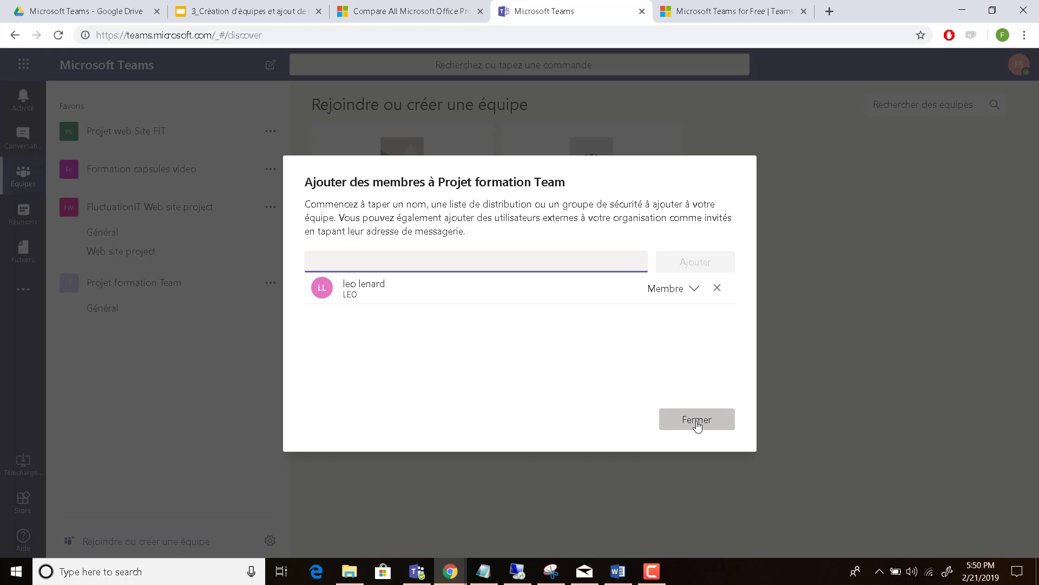
click(699, 425)
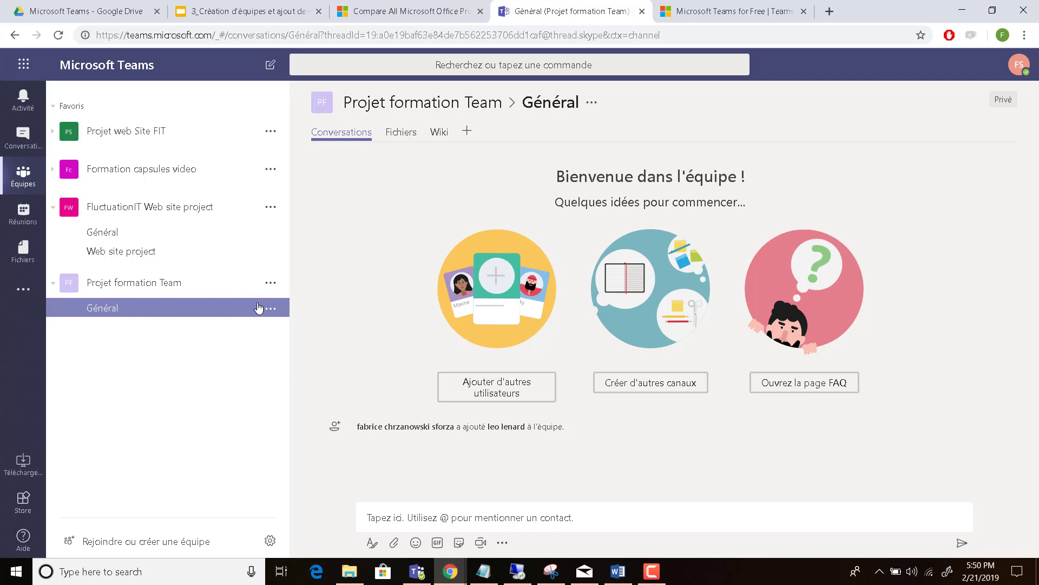
Step: Open Gérer l'équipe for Projet formation Team from its options menu
click(270, 282)
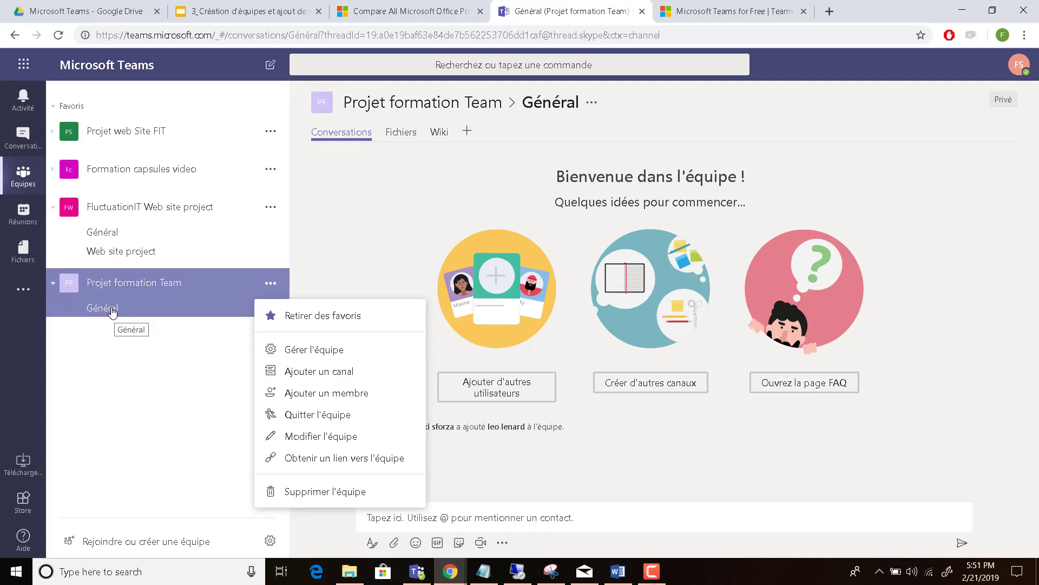
click(134, 382)
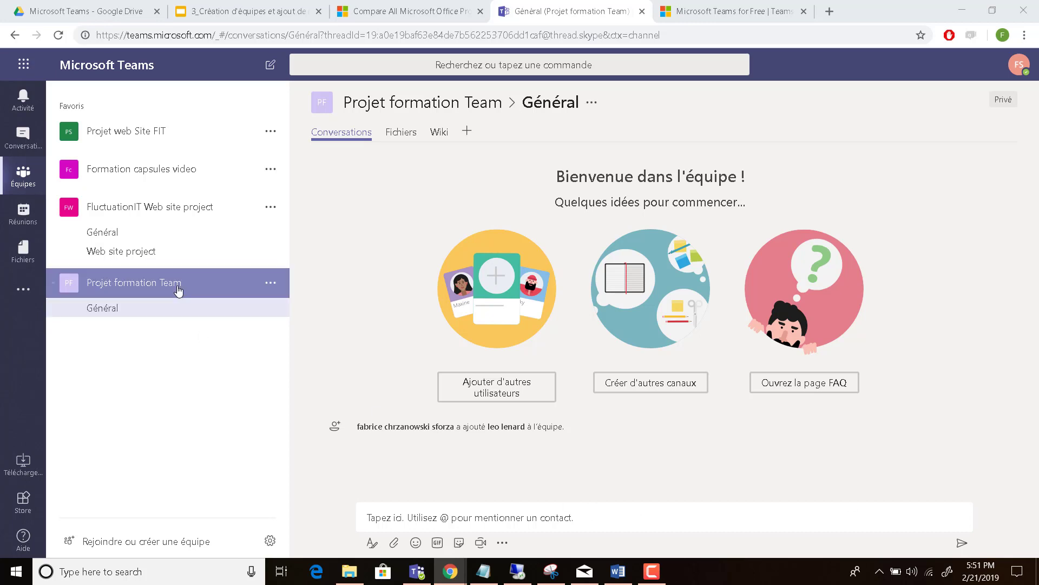
click(269, 283)
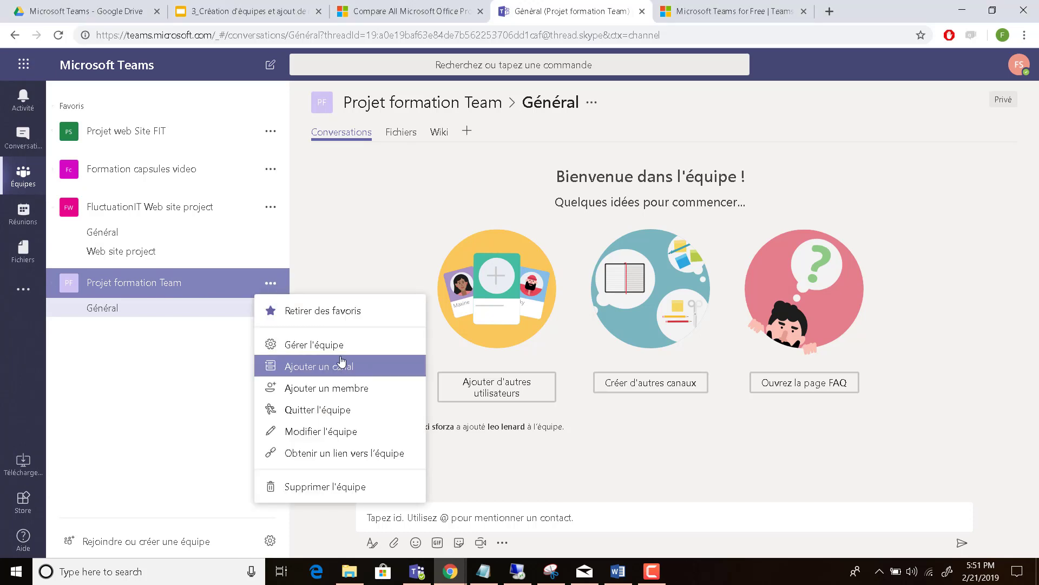
click(335, 351)
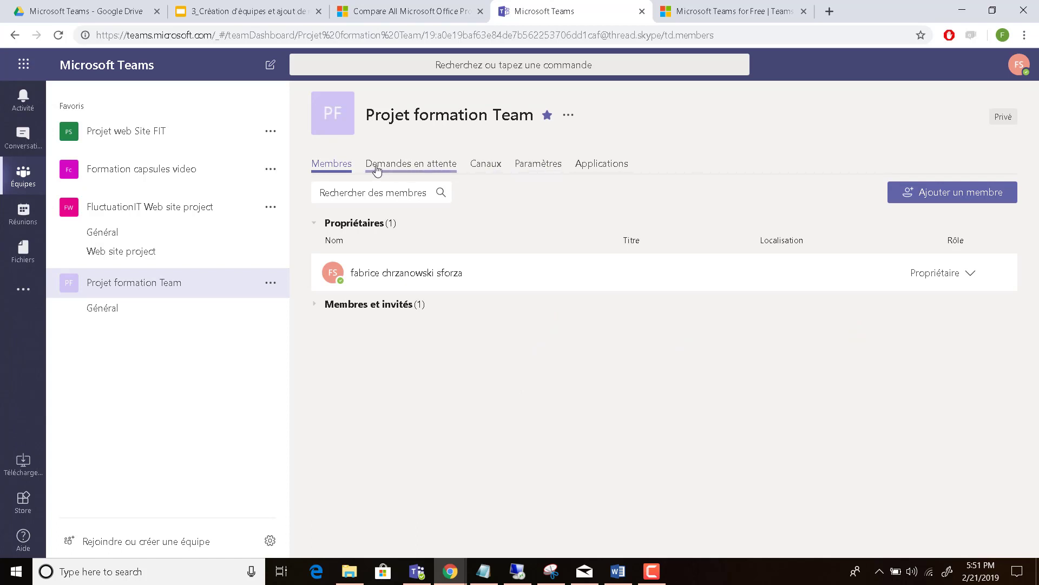
click(272, 280)
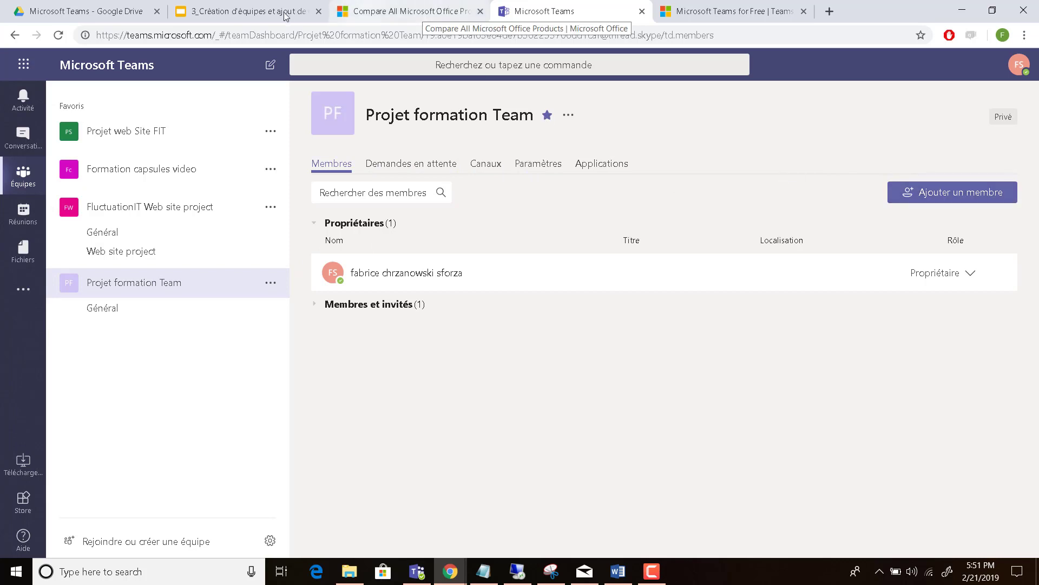
Step: Search the web for 'office 365 login' and open the Office 365 login page
click(707, 19)
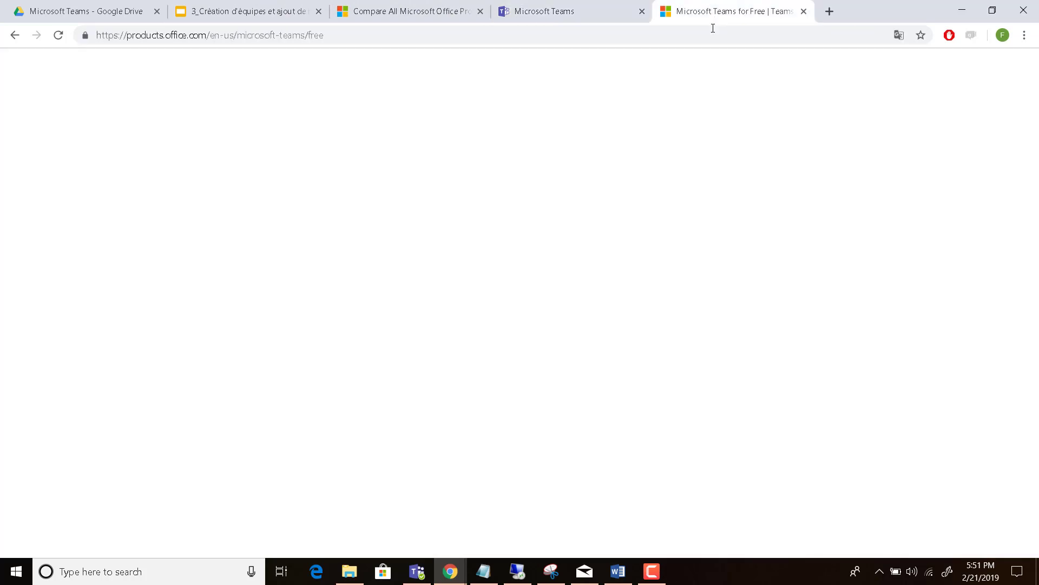
click(712, 35)
text(of)
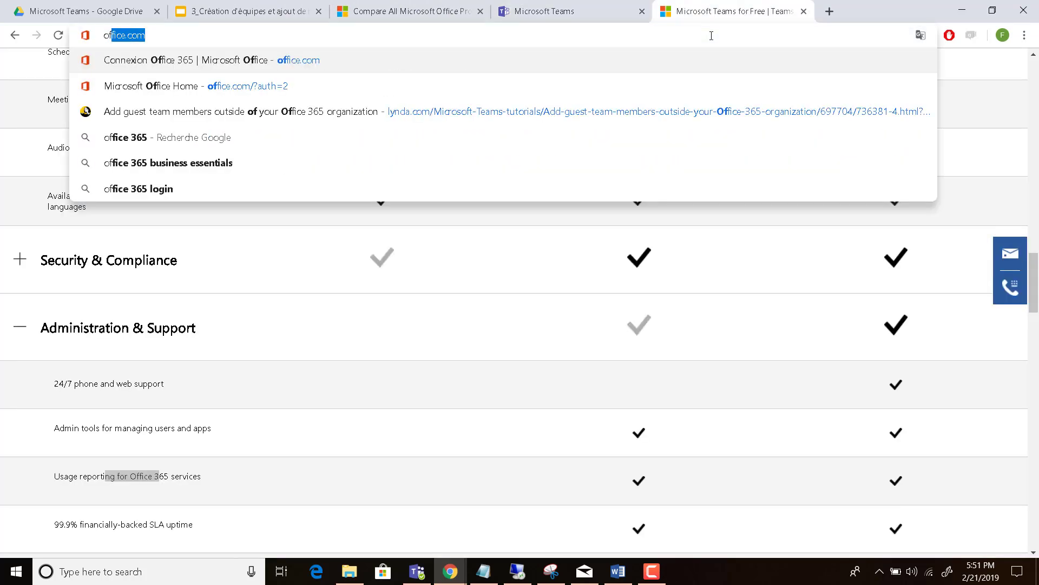
text(fice )
text(3)
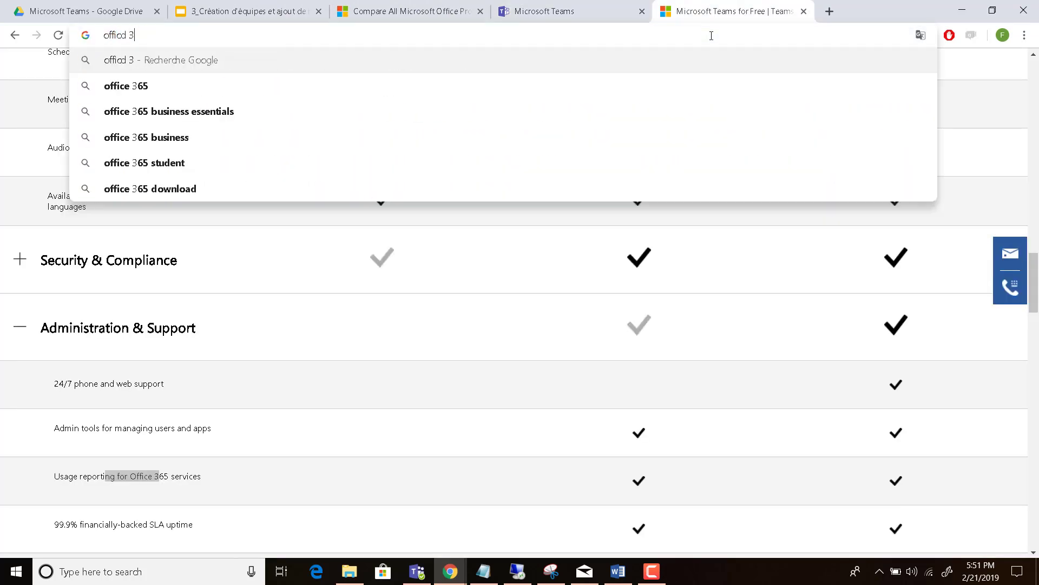
text(65)
key(Down)
key(Return)
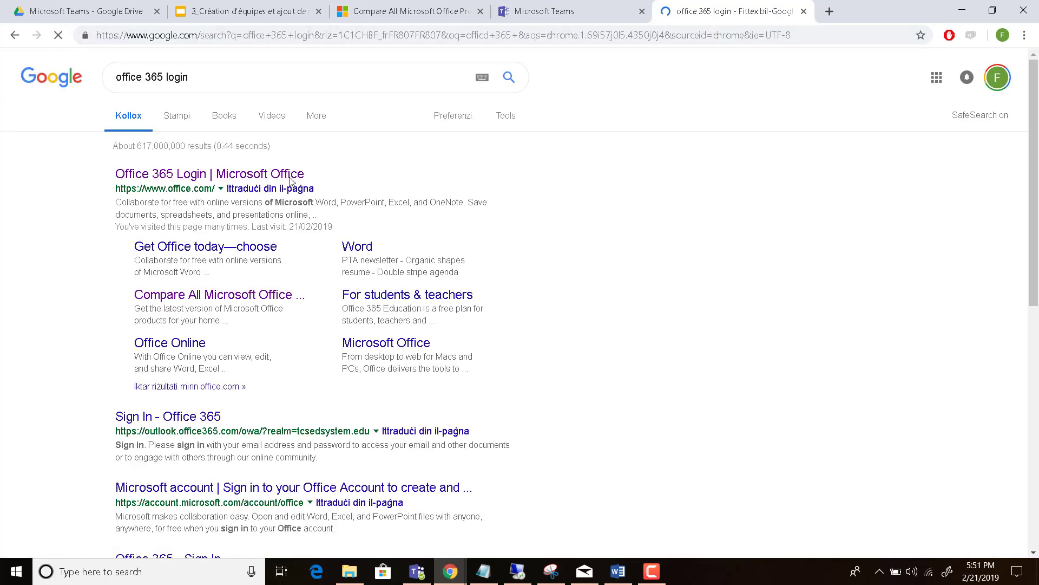
click(185, 176)
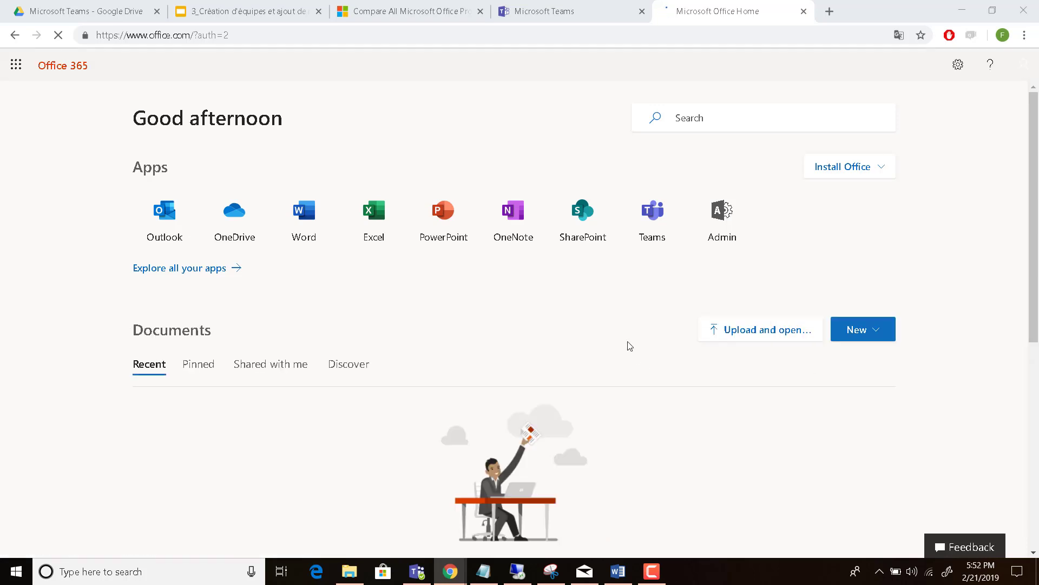
Step: Open the admin portal's Active users list, then return to the Teams members page
click(737, 210)
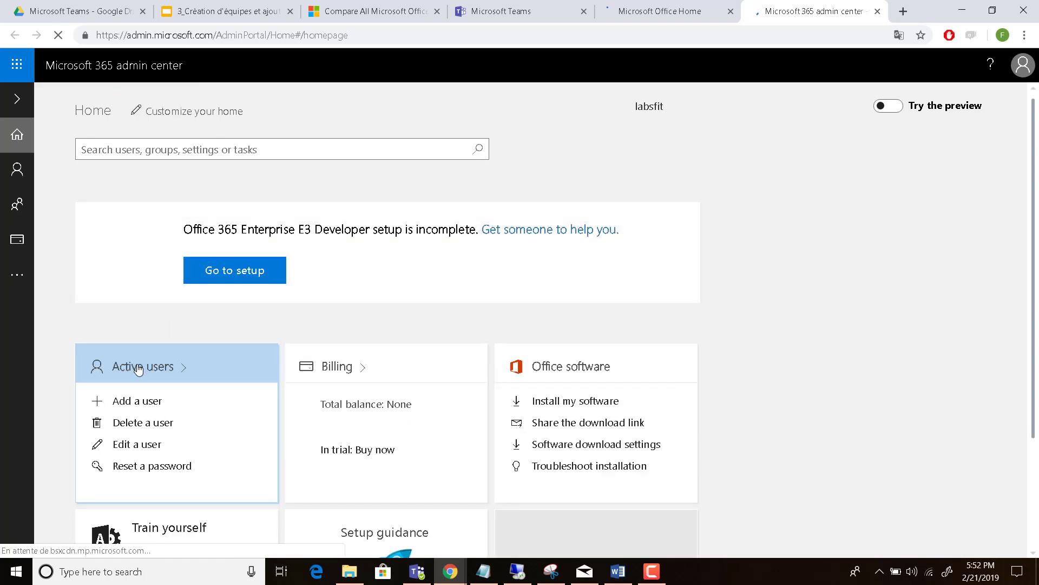
click(139, 368)
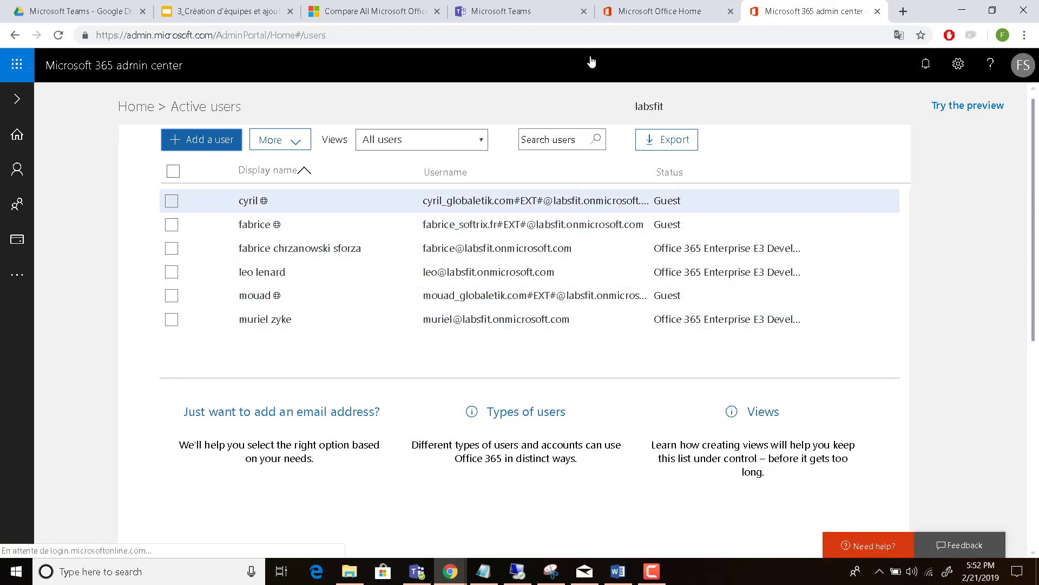
click(525, 11)
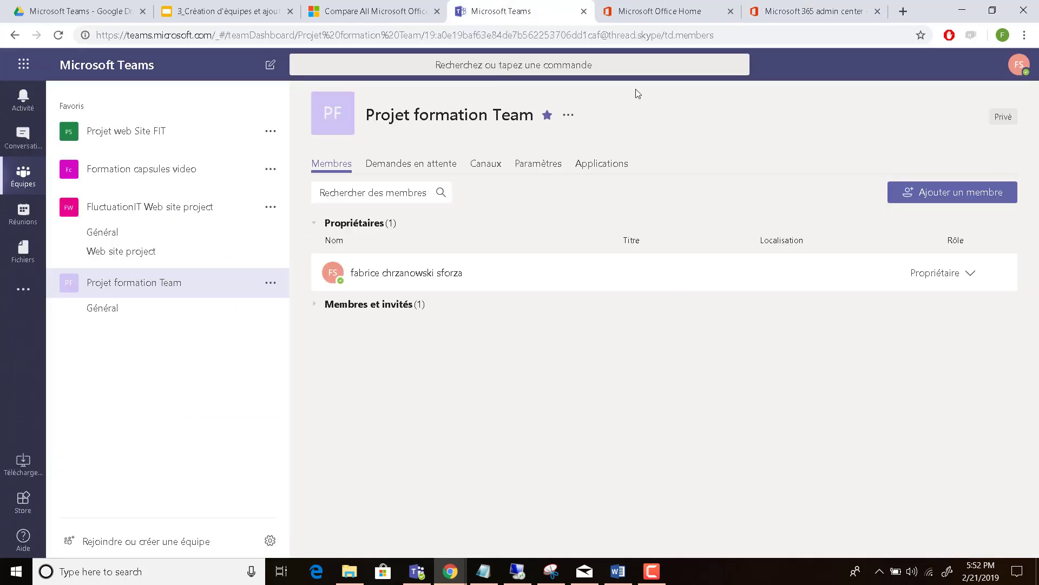
Step: Add an internal colleague as a member of Projet formation Team
click(967, 202)
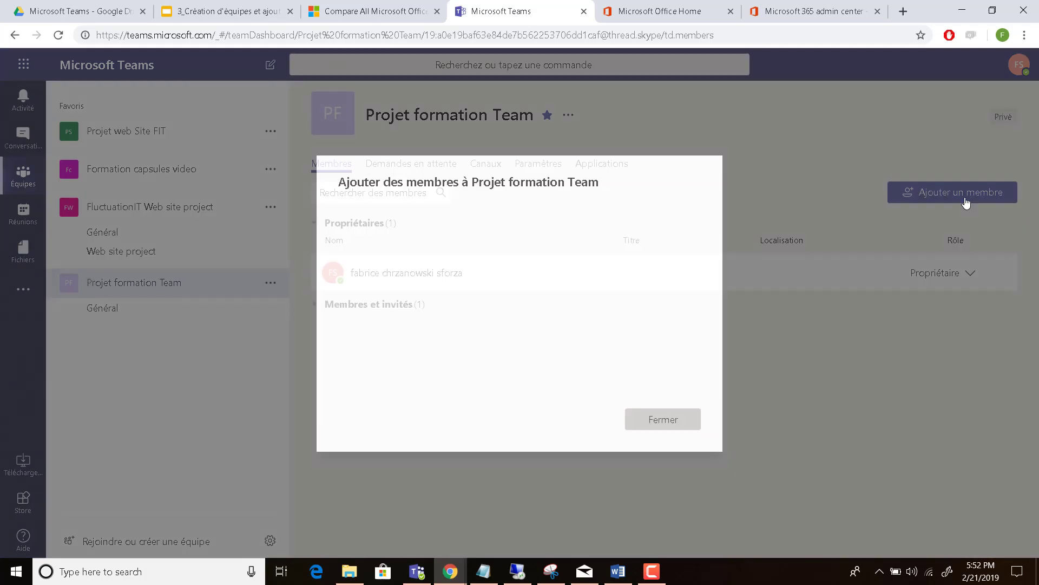
text(muri)
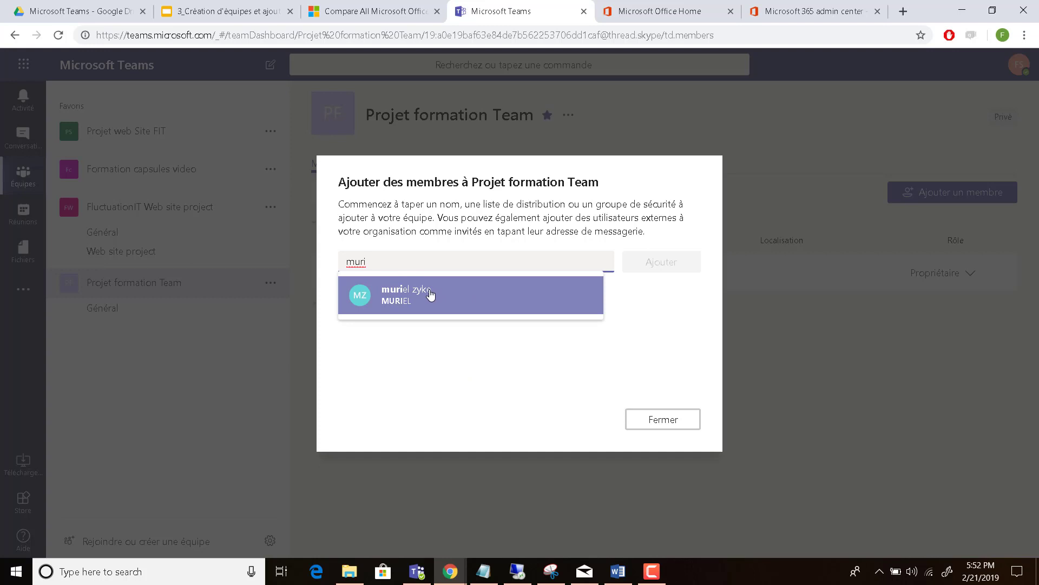
click(427, 295)
click(669, 264)
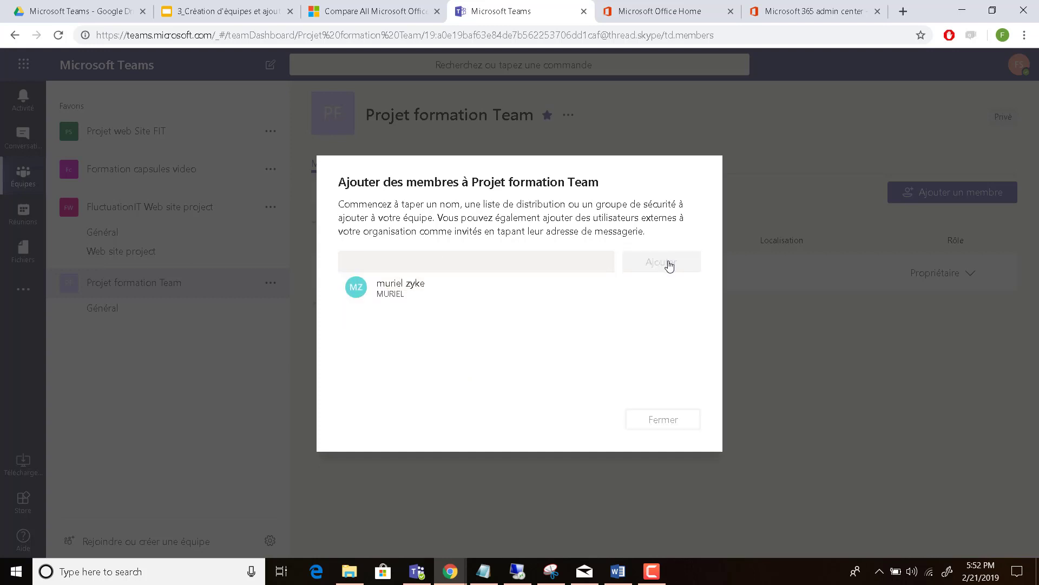
click(652, 423)
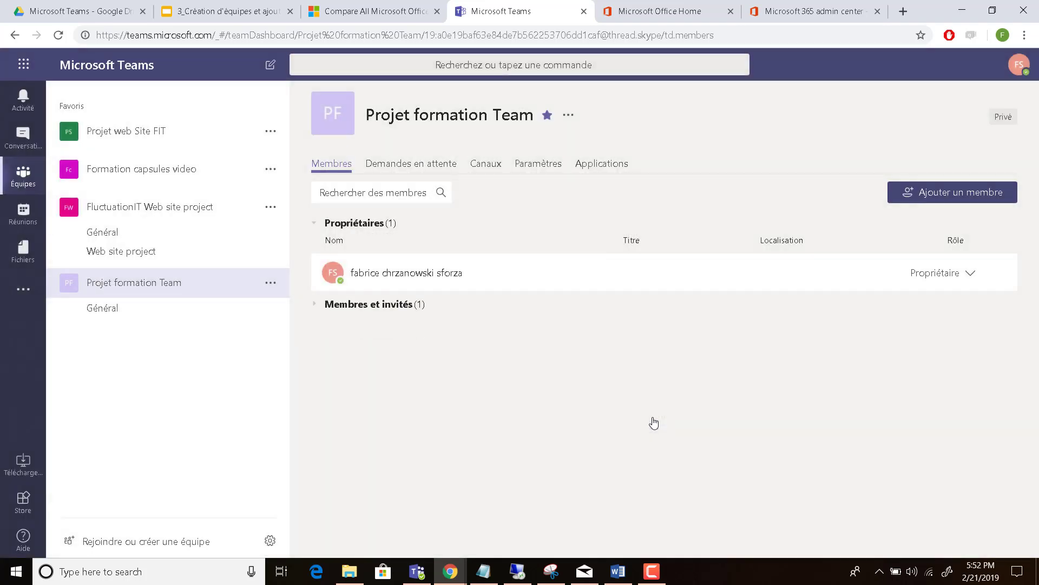
Step: Add an external person from the suggestions as a guest of the team
click(316, 308)
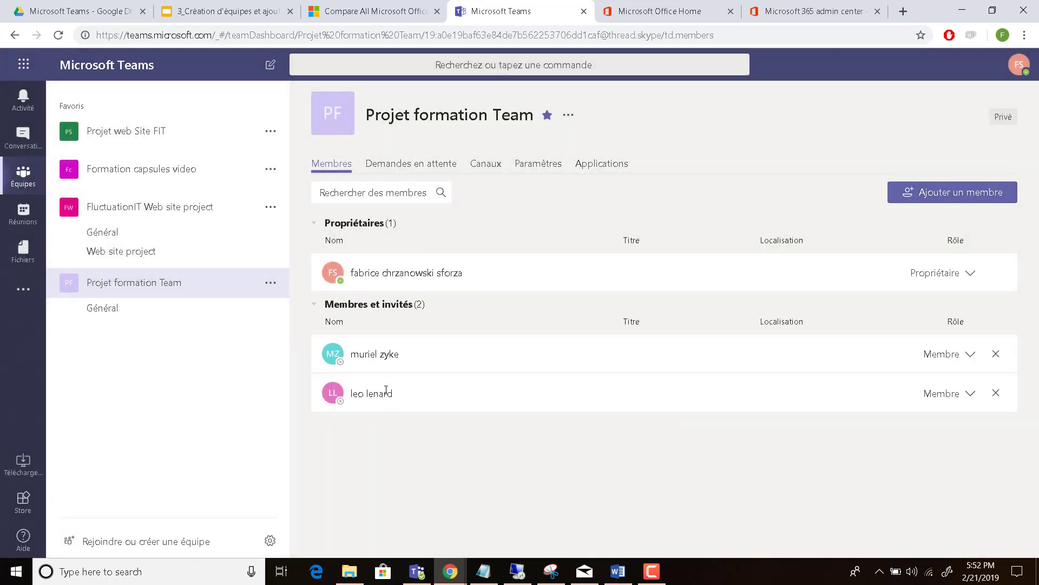
click(947, 196)
text(f)
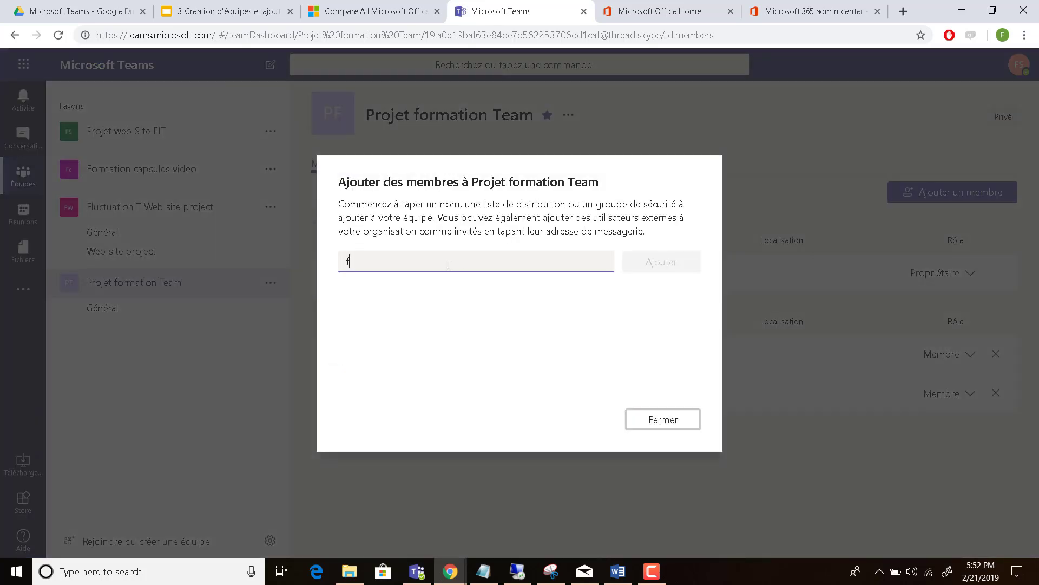
text(abr)
click(435, 277)
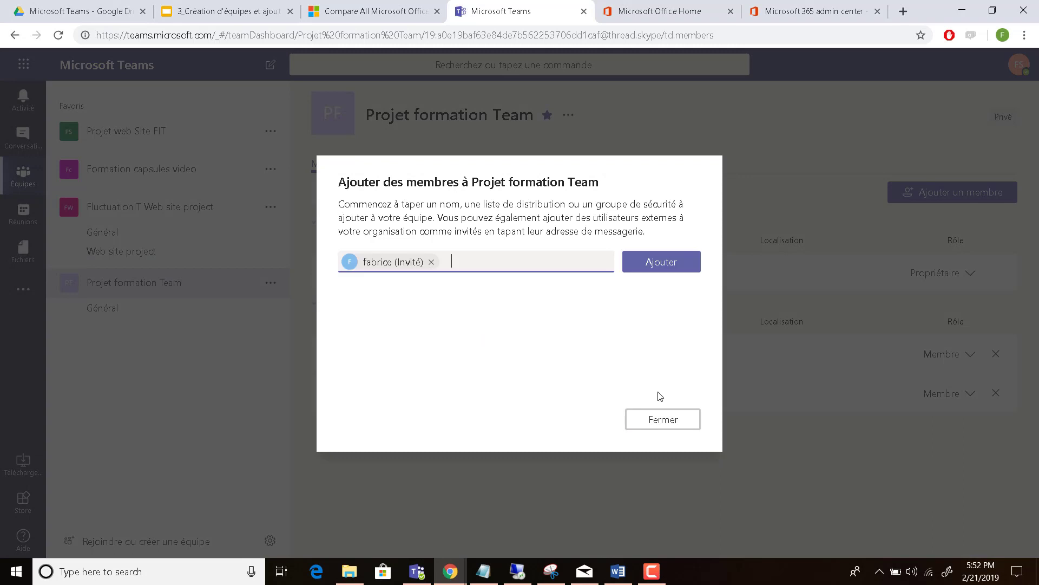
click(662, 262)
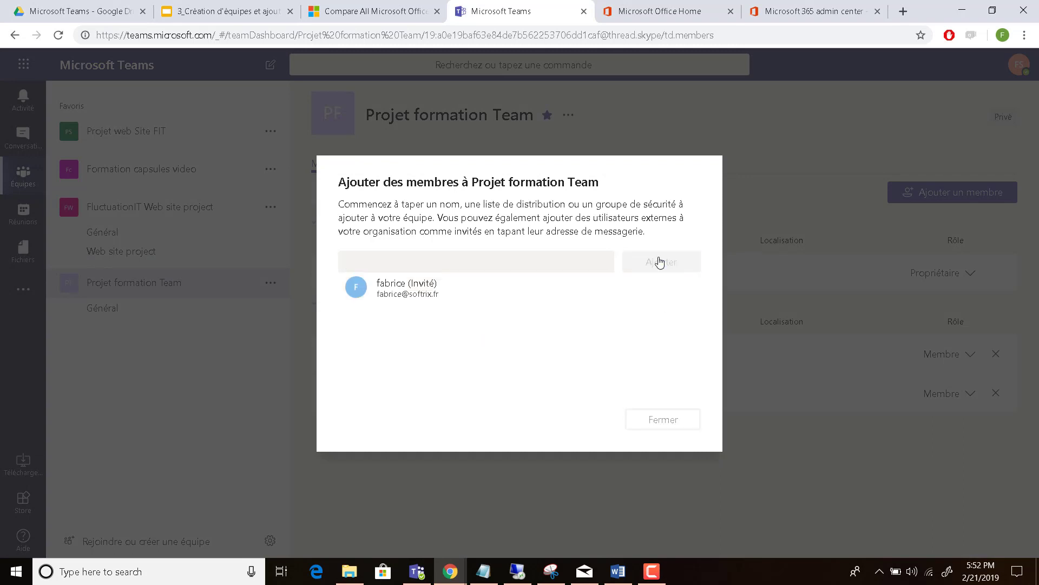
click(663, 420)
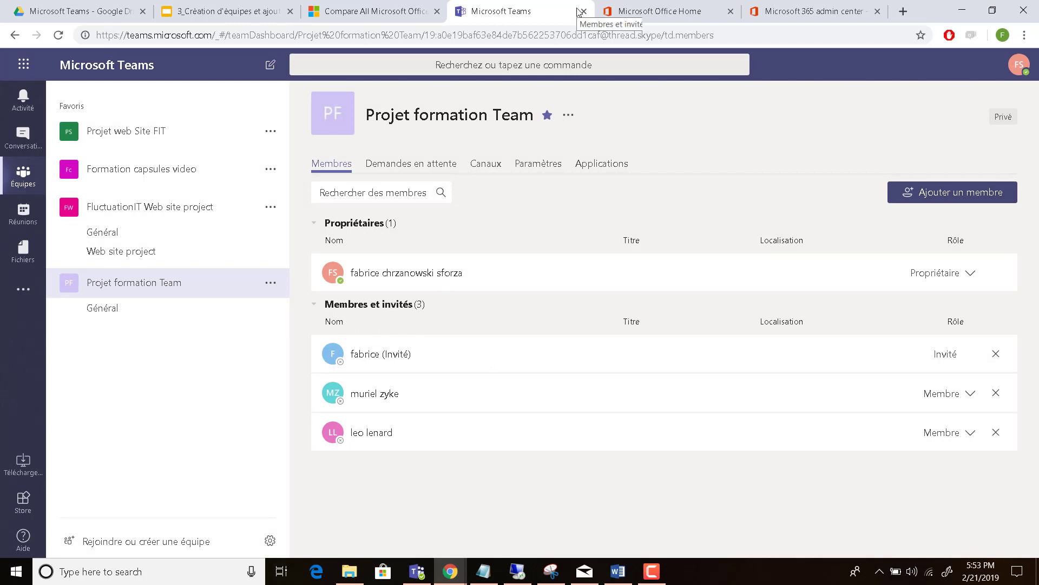
Step: Open the Teams admin center via Show all > Admin centers in the admin navigation
click(768, 13)
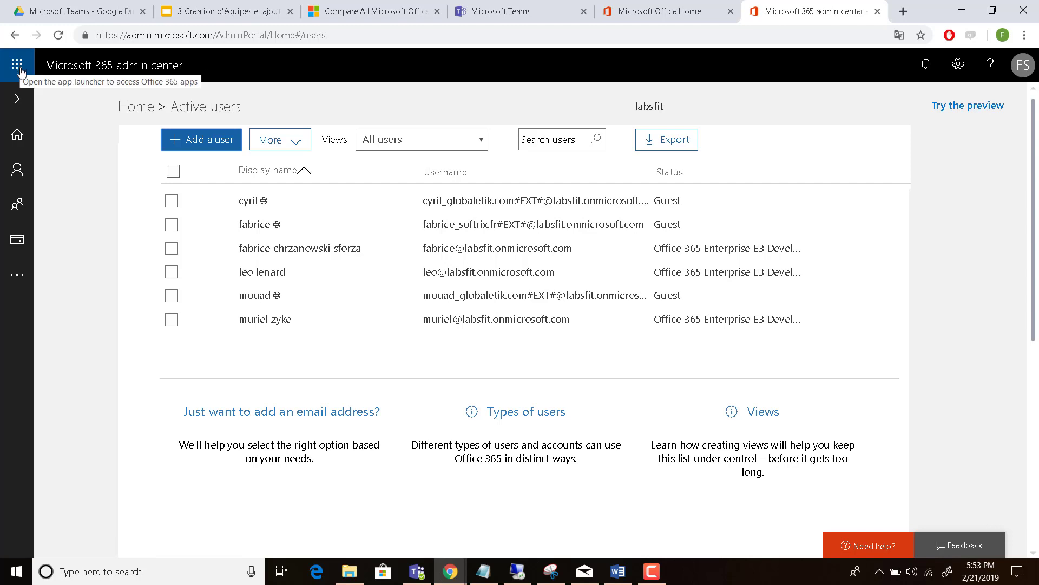
click(24, 101)
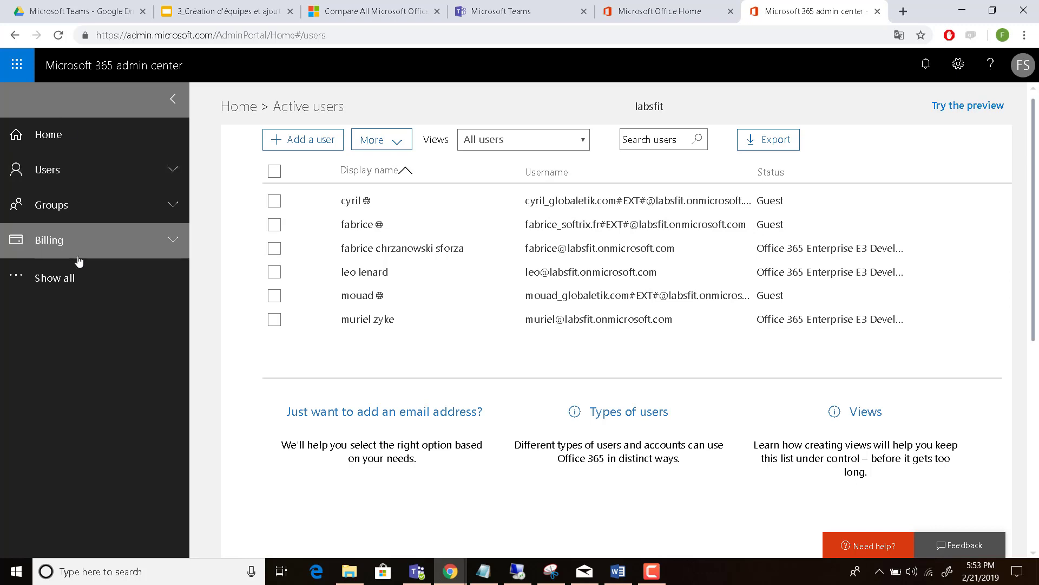
click(77, 276)
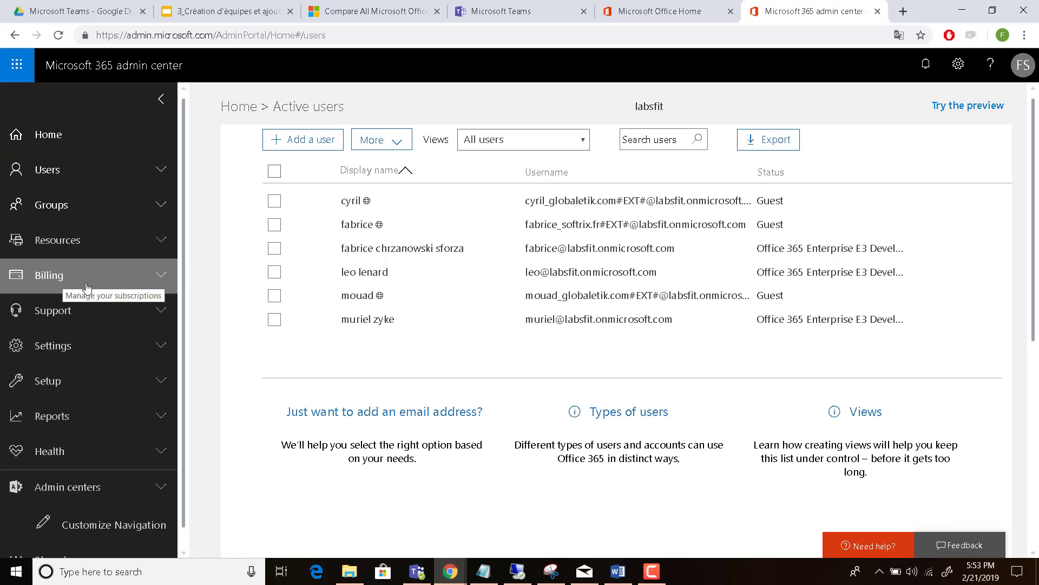
click(144, 487)
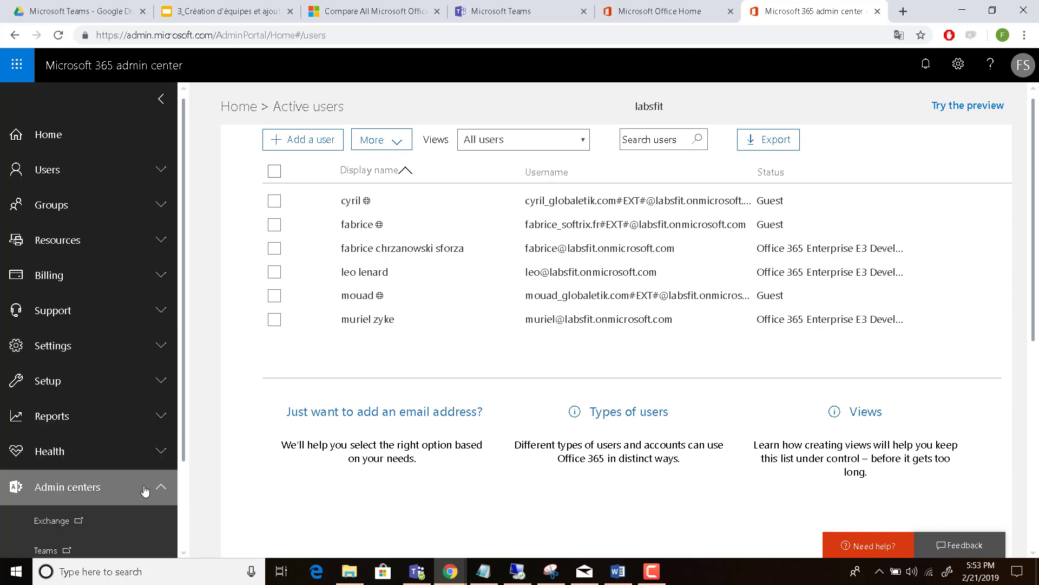
scroll(189, 417, down, 3)
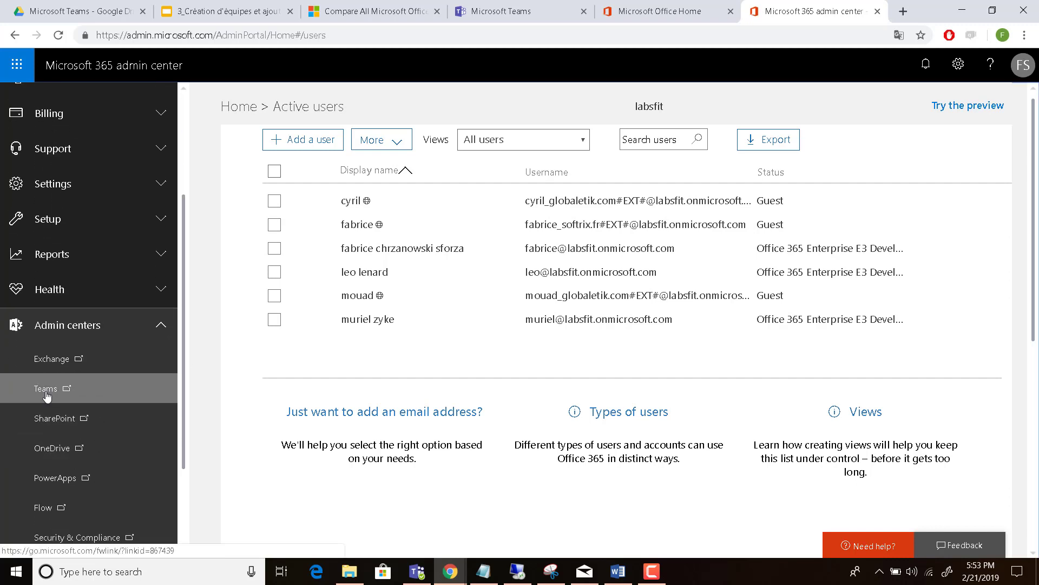
click(46, 395)
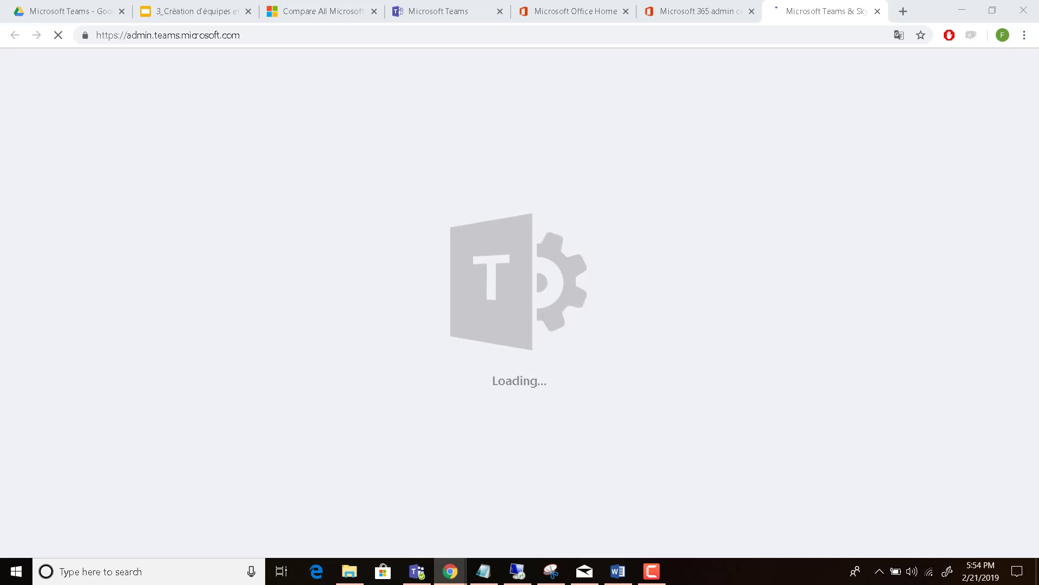
Step: Reopen the add-members dialog and highlight its note about adding external users
click(437, 7)
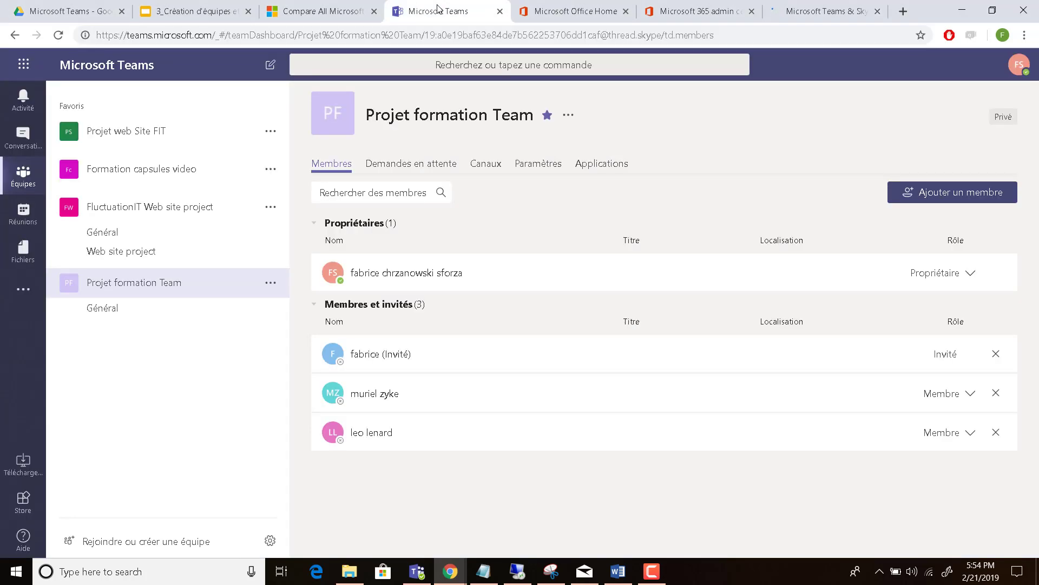
click(966, 200)
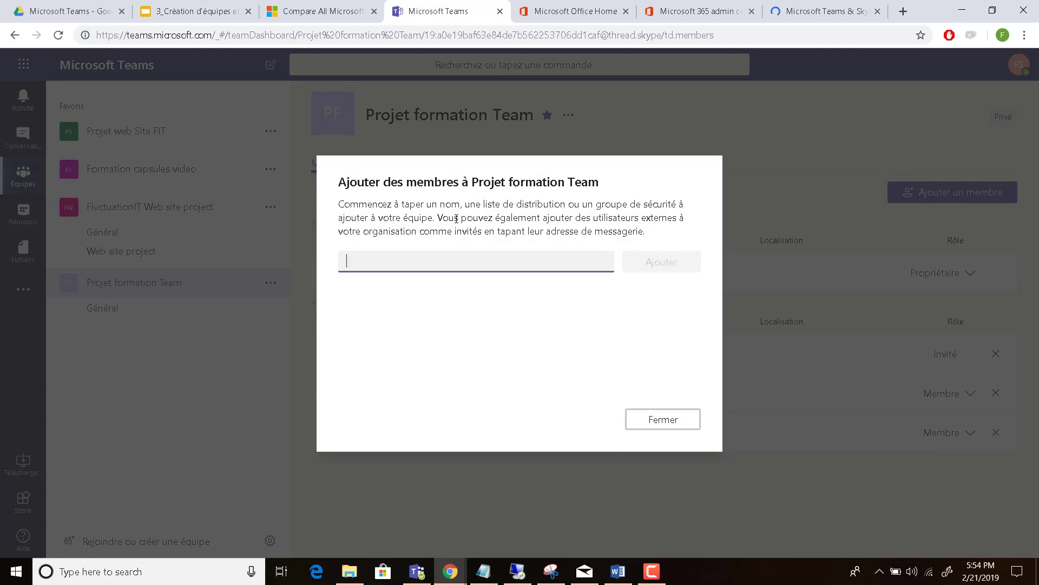
drag(448, 218, 673, 218)
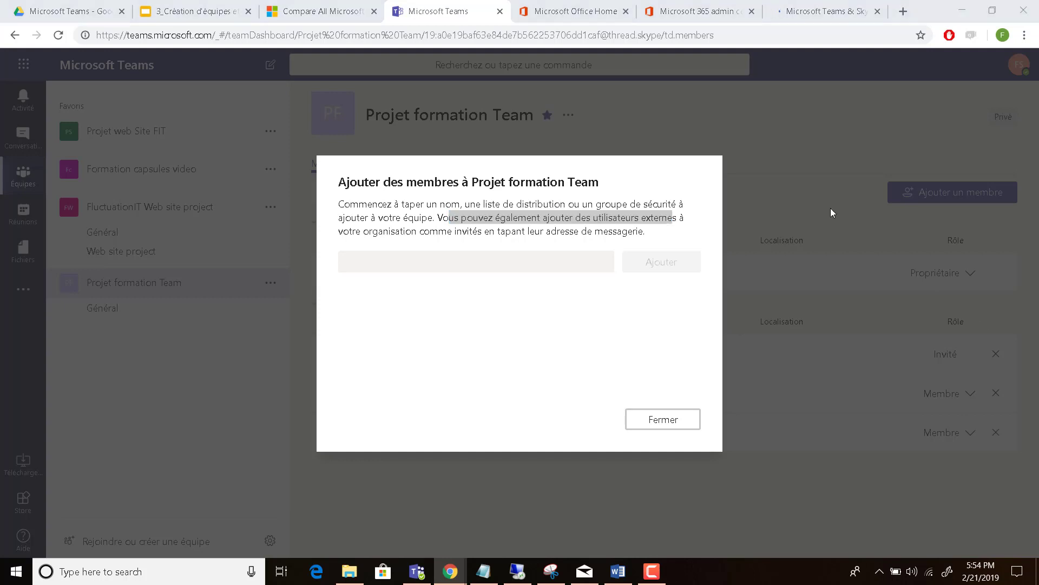
Step: Check the still-loading Teams admin center tab, then reopen an empty add-members dialog
click(817, 19)
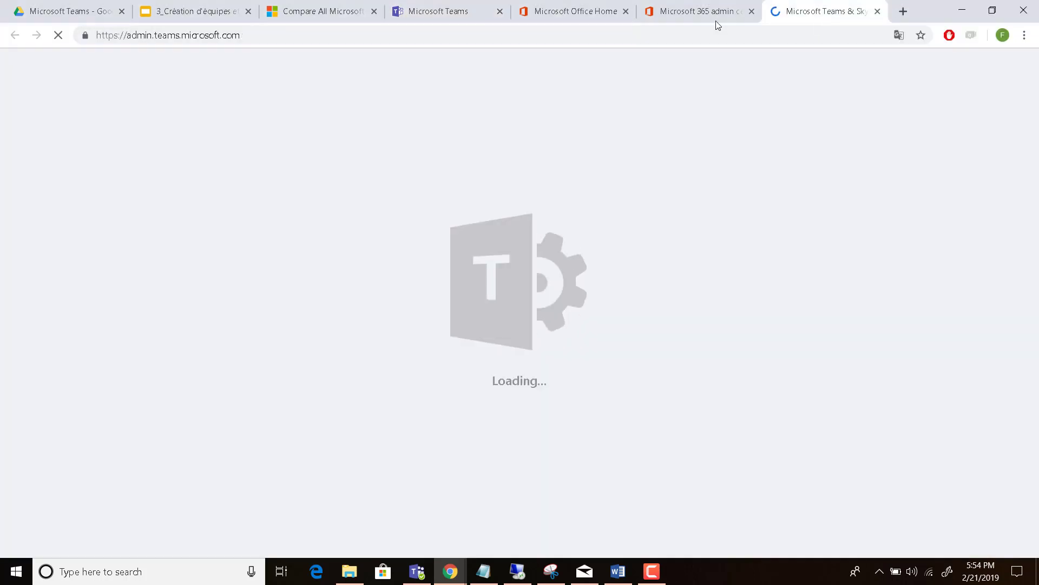
click(318, 34)
click(318, 33)
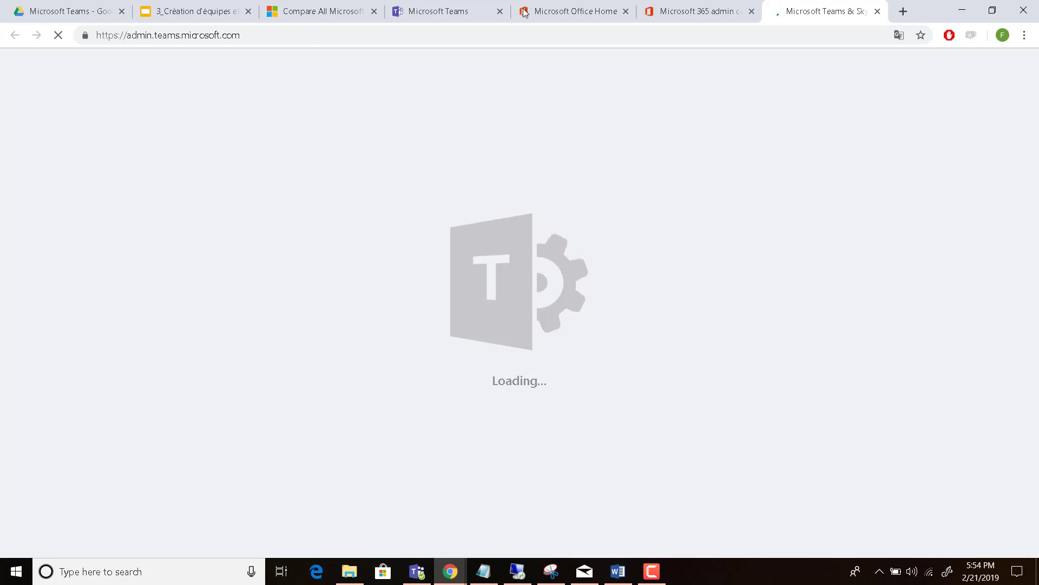
click(445, 6)
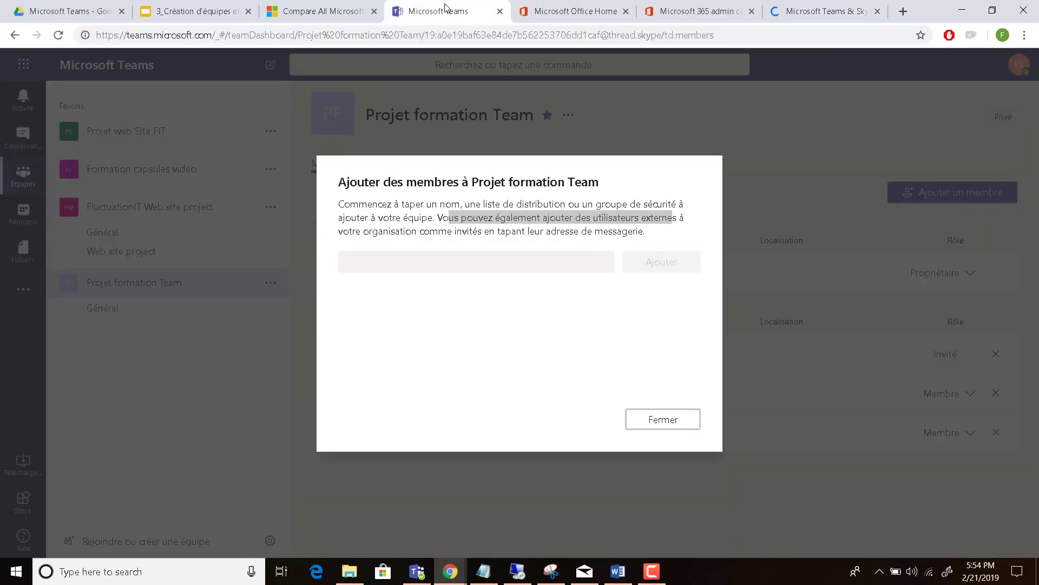
click(670, 421)
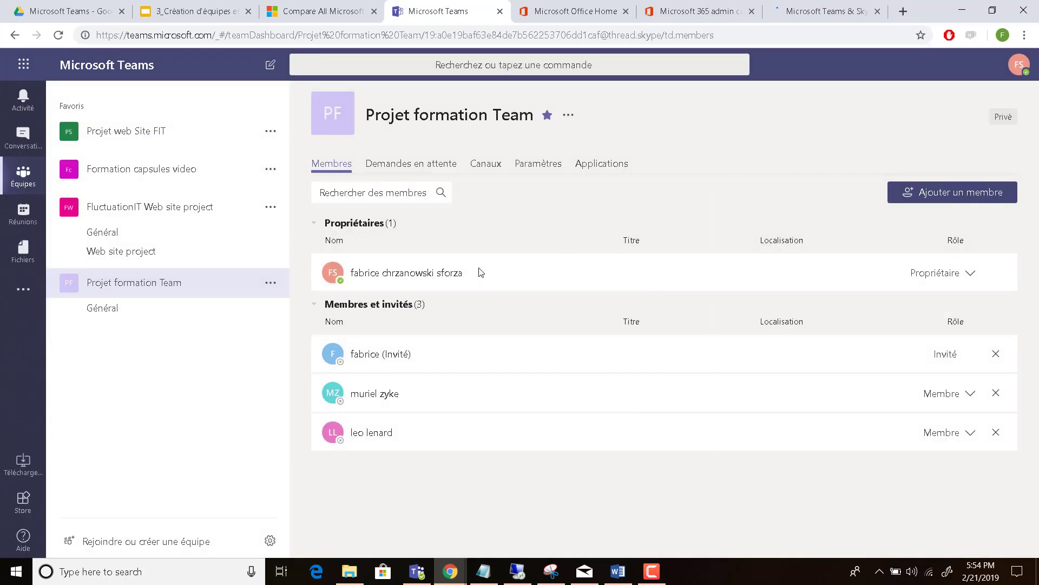
click(943, 195)
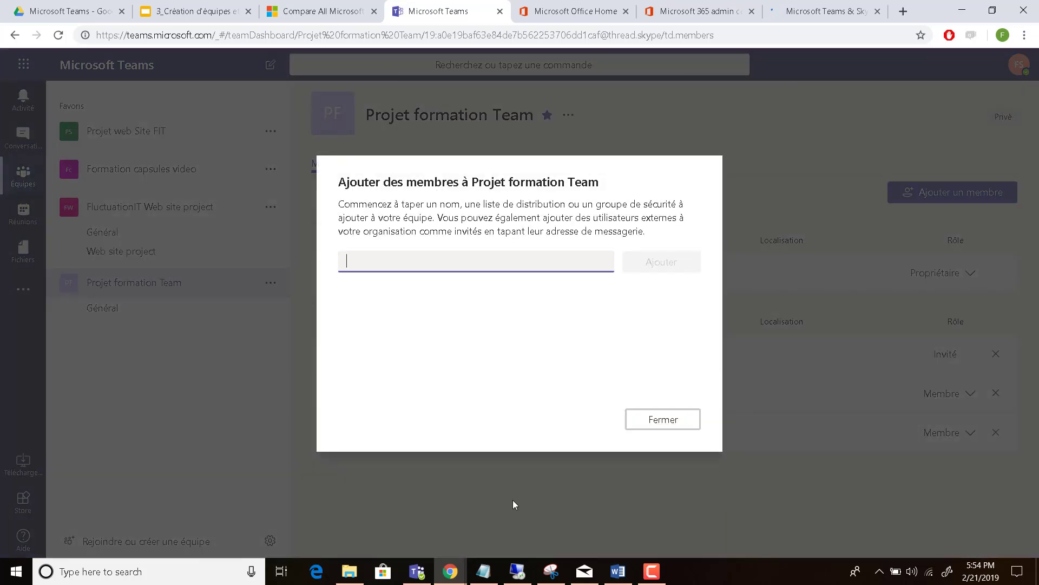
Step: Copy the guest's Gmail address from Notepad and add it to the team as a guest
click(485, 573)
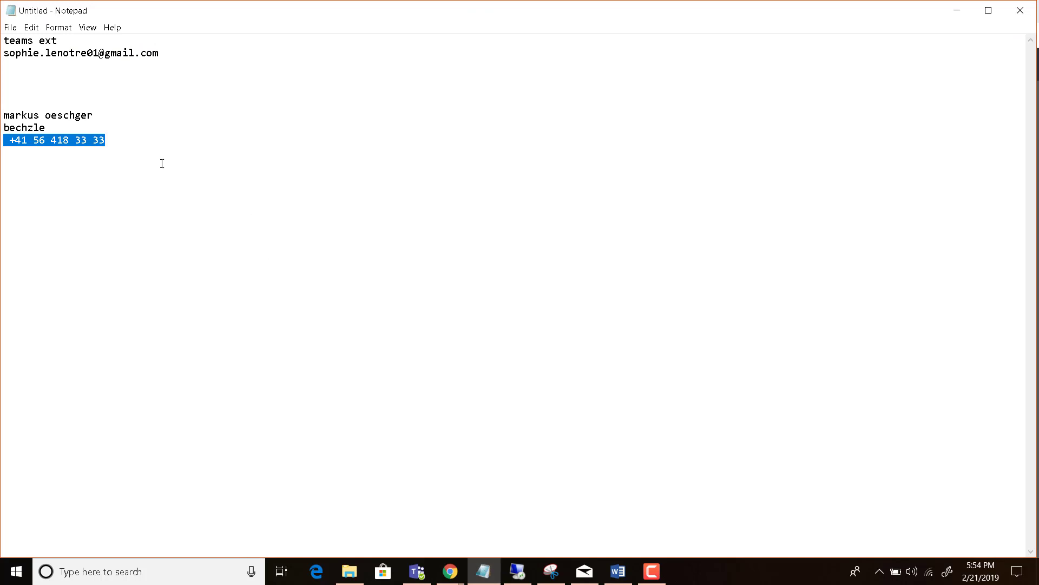
click(110, 70)
drag(198, 54, 2, 56)
key(ctrl+c)
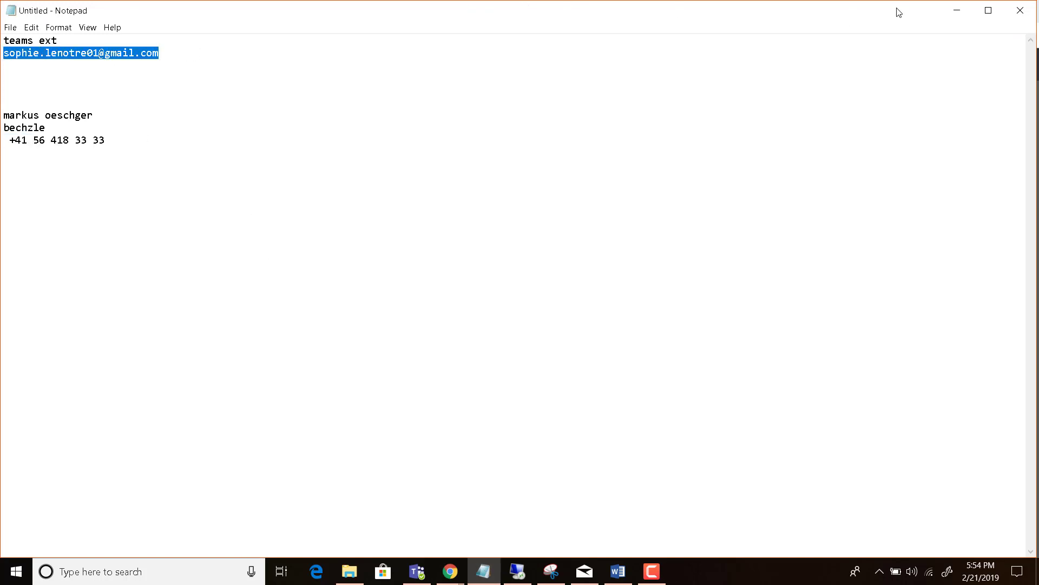
click(959, 10)
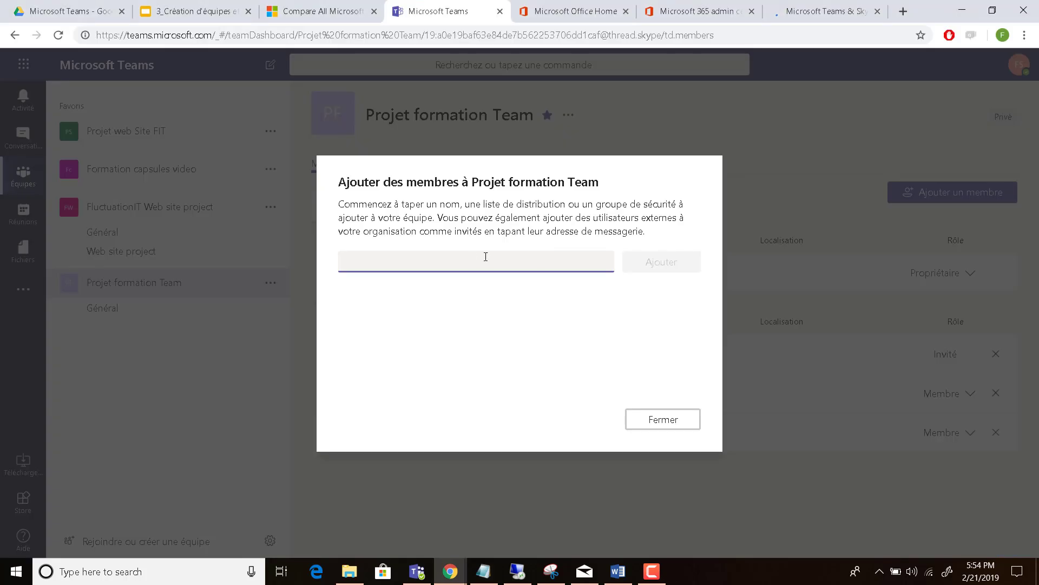
key(ctrl+v)
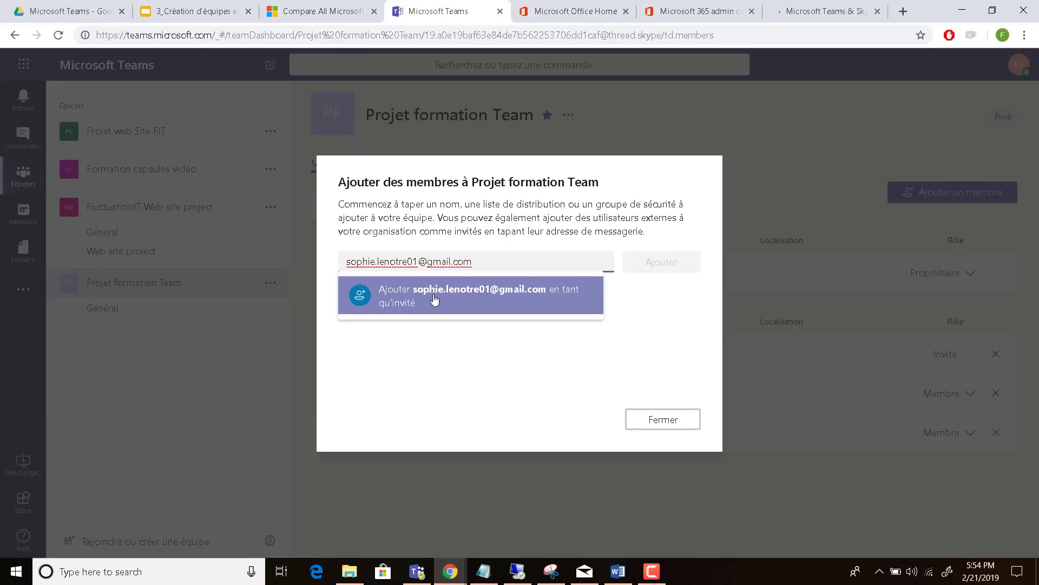
click(510, 297)
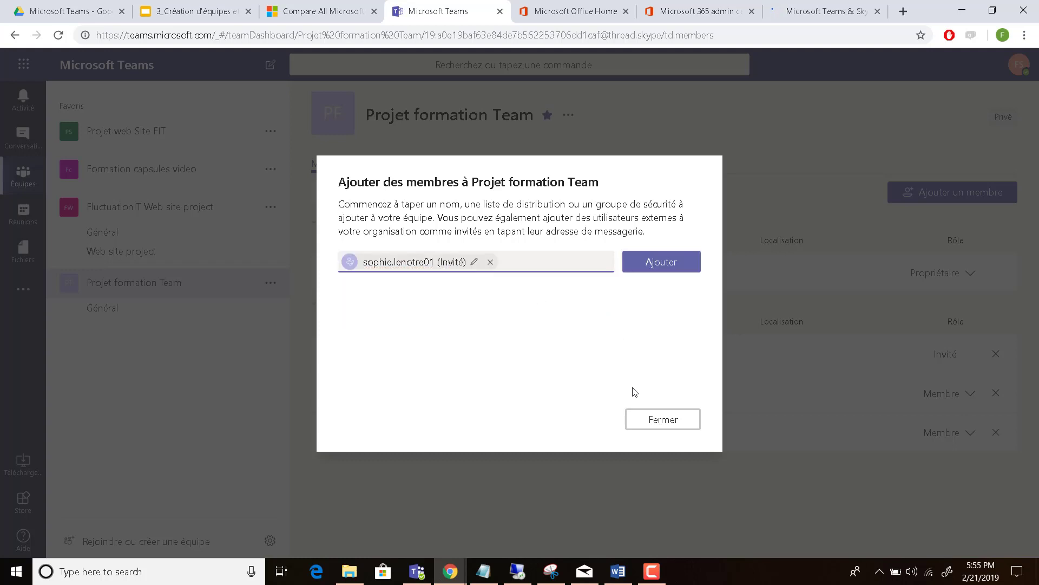
click(660, 269)
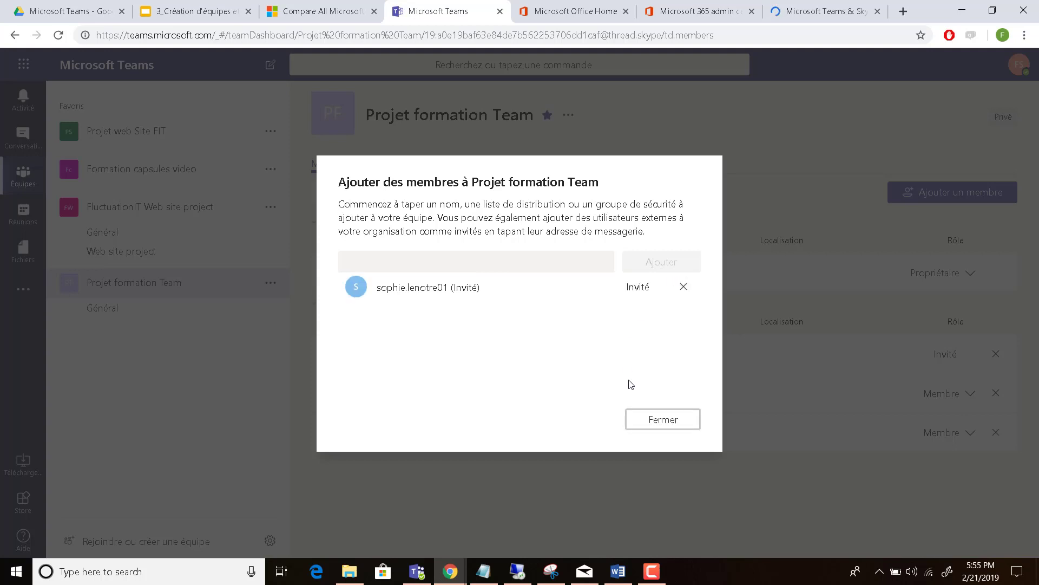
click(664, 419)
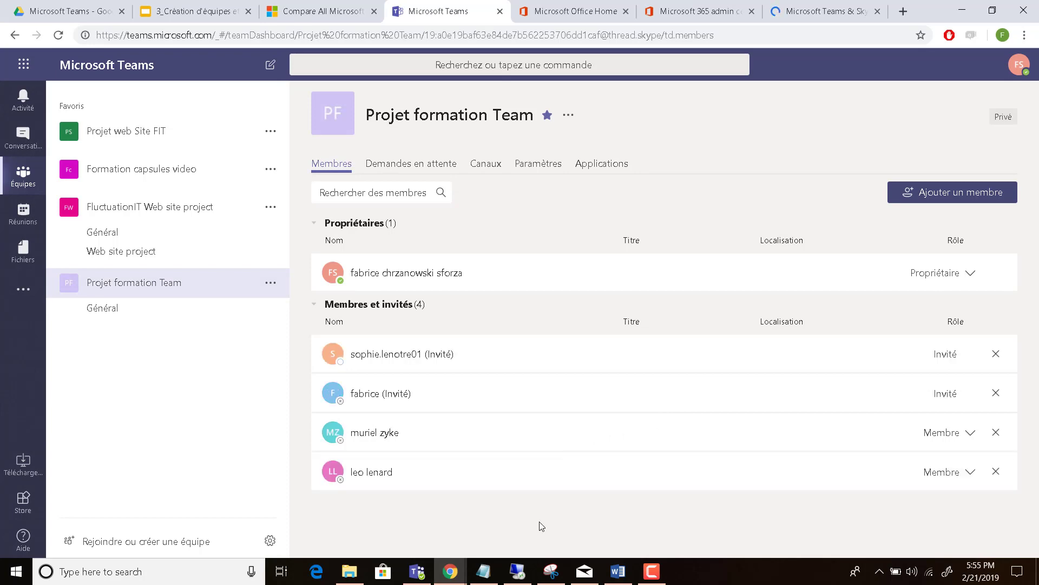
Step: In the guest's Gmail, open the Microsoft Teams invitation and follow Open Microsoft Teams to account creation
click(517, 571)
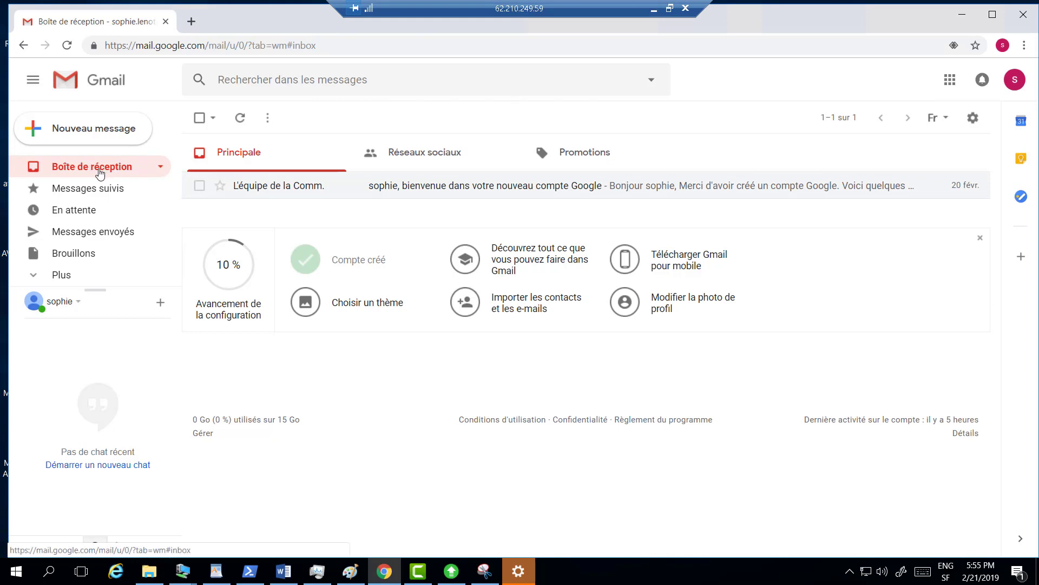
click(234, 116)
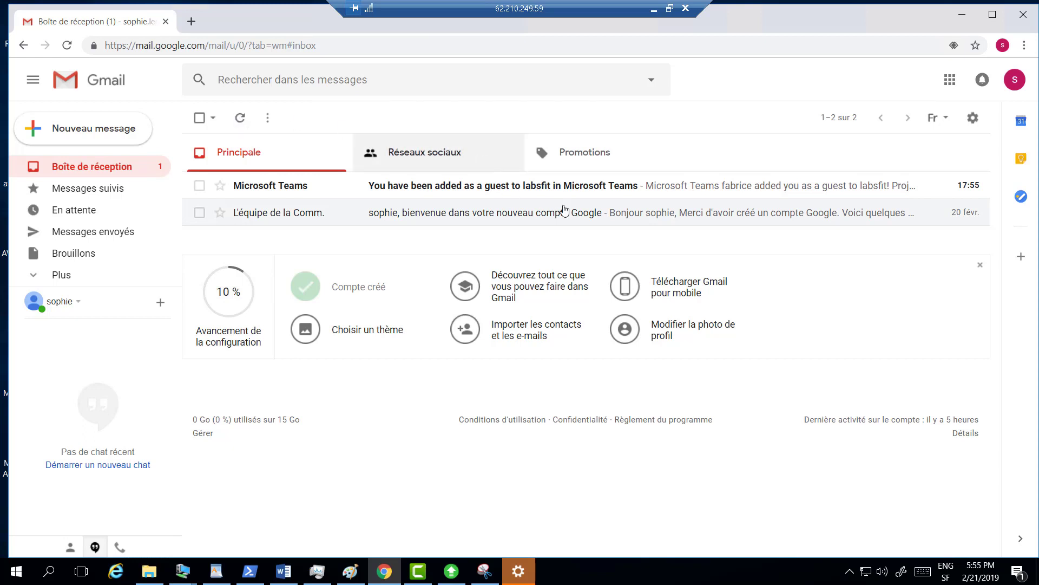
mouse_move(457, 189)
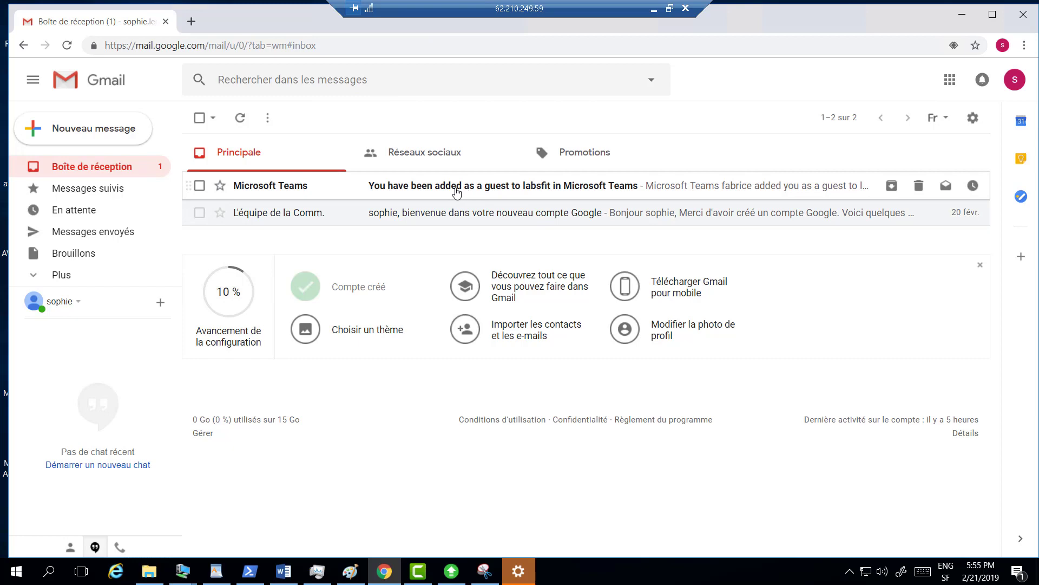
click(572, 190)
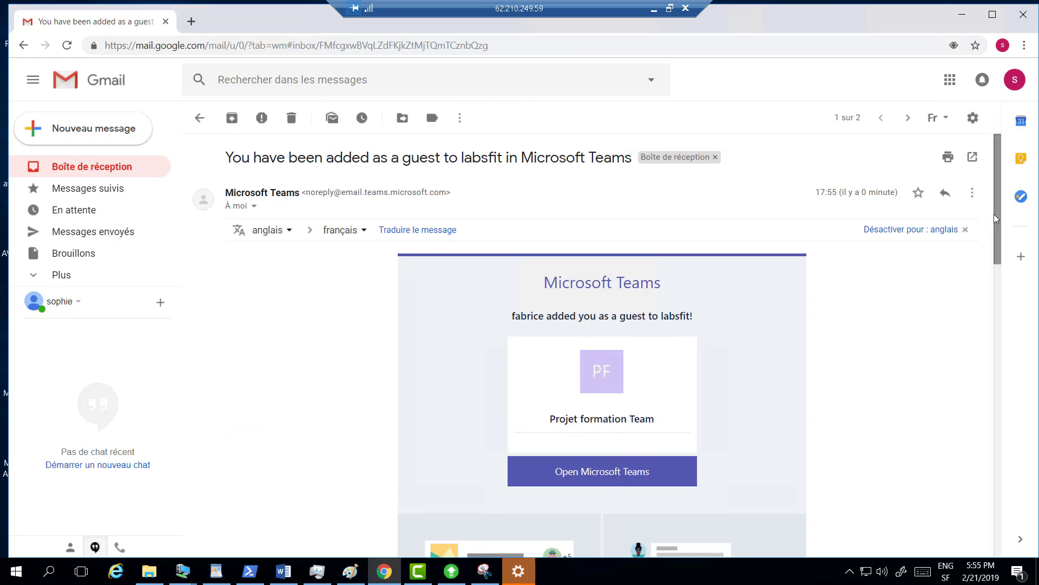
drag(995, 216, 994, 278)
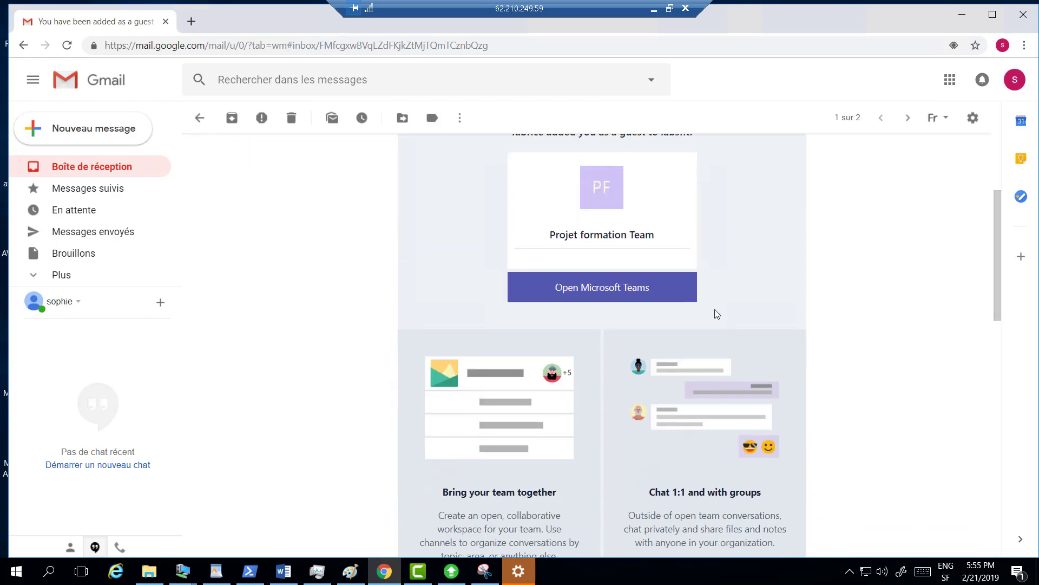
click(612, 293)
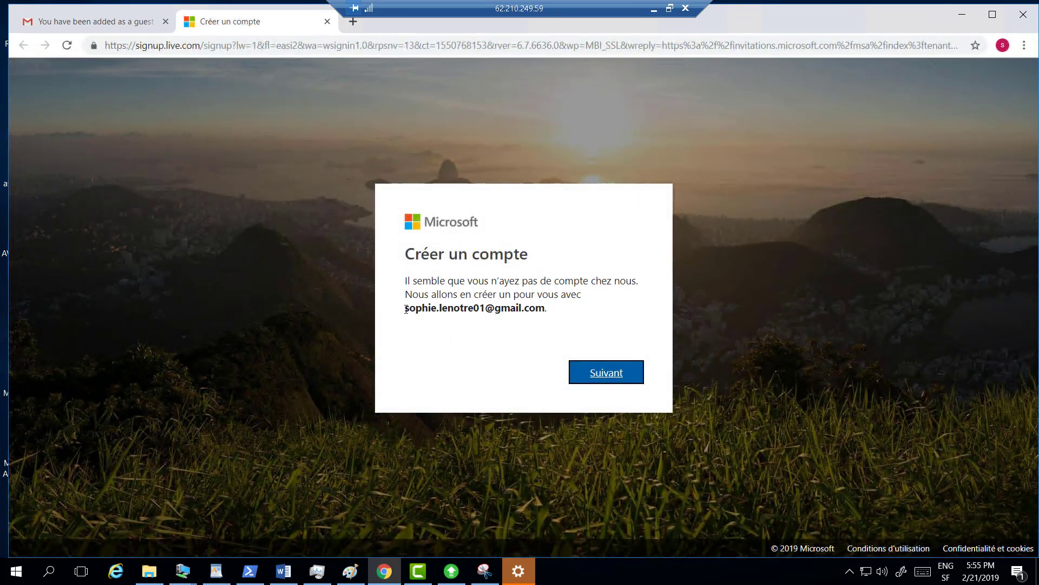
Step: Confirm creating an account for the guest's address and set its password, declining browser saving
drag(407, 308, 544, 308)
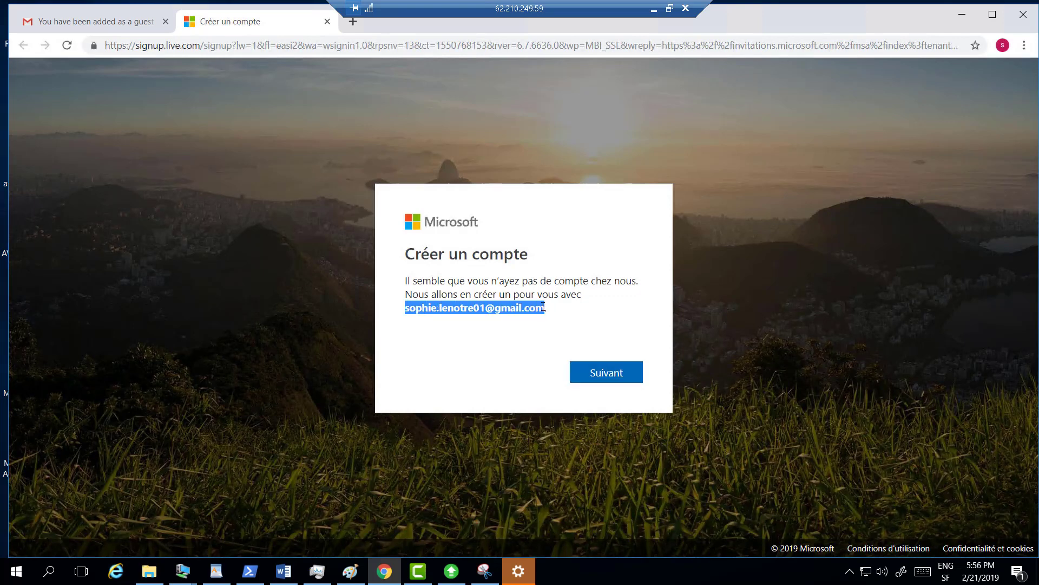
click(612, 371)
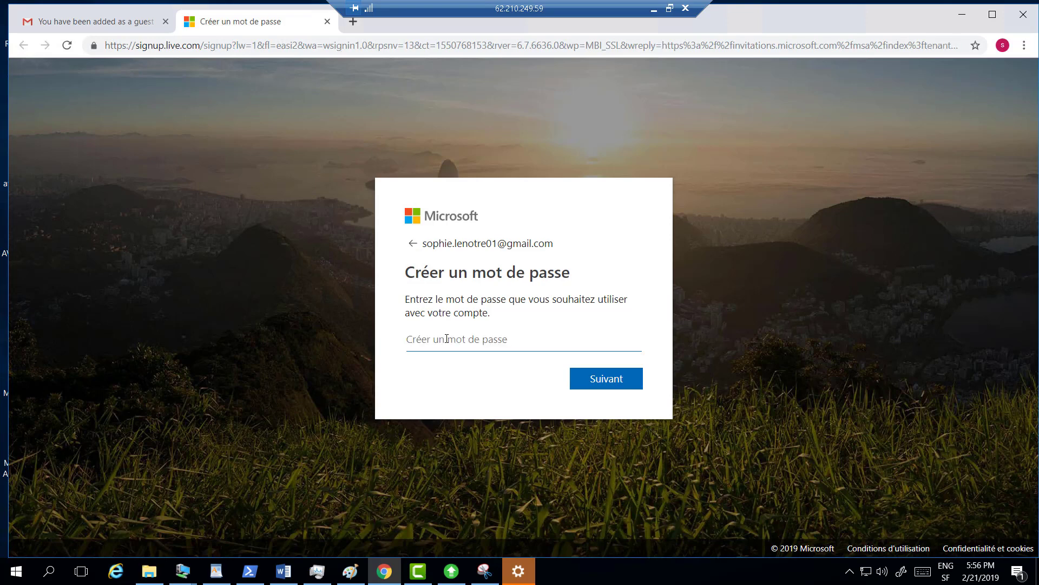
text(••••••••••)
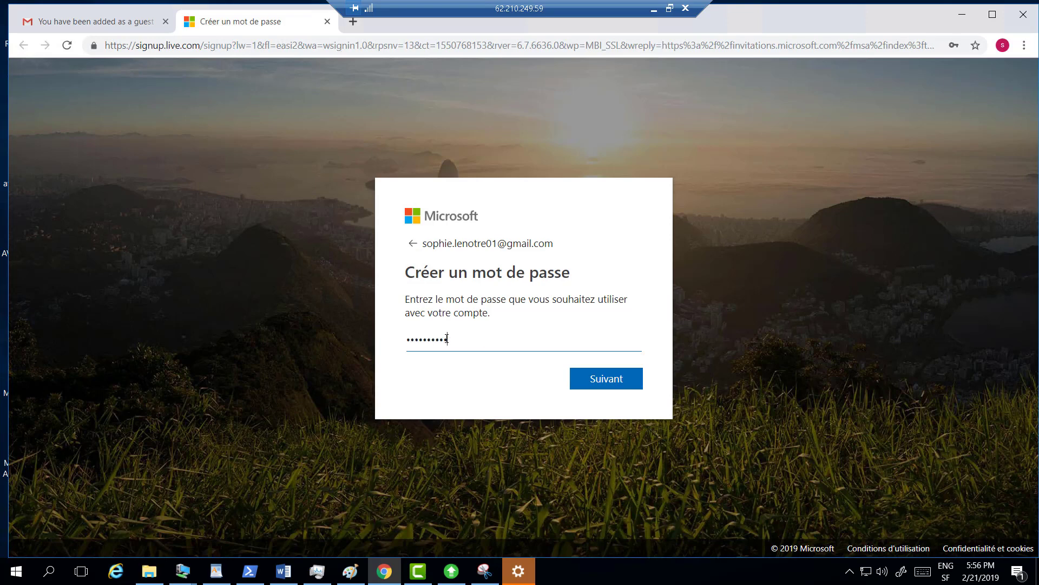
text(•••)
click(590, 380)
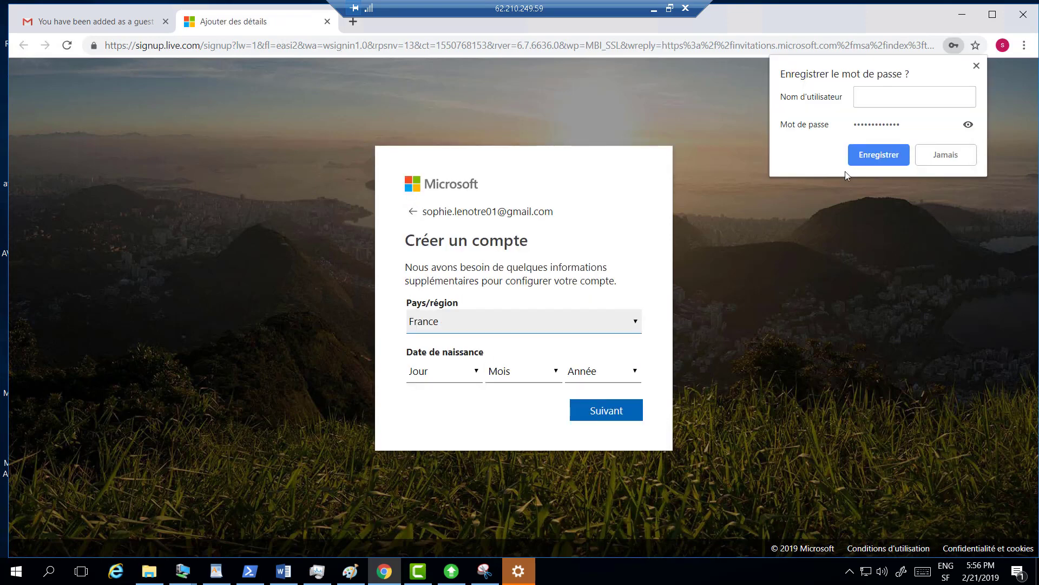
click(931, 158)
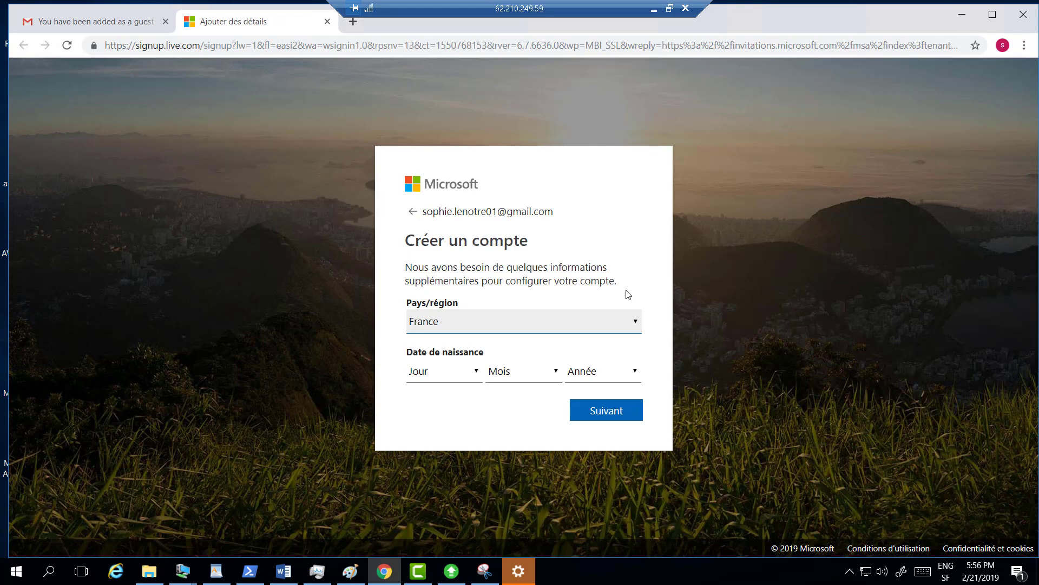
Step: Set the birth date to 13 juillet 1988 and submit the country and birth date
click(456, 371)
click(438, 283)
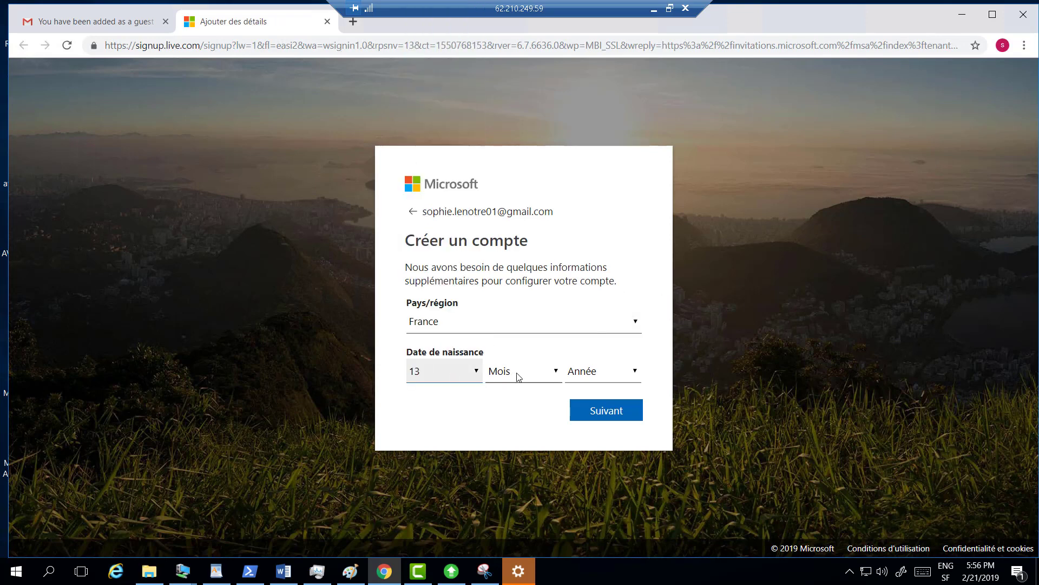
click(519, 374)
click(504, 239)
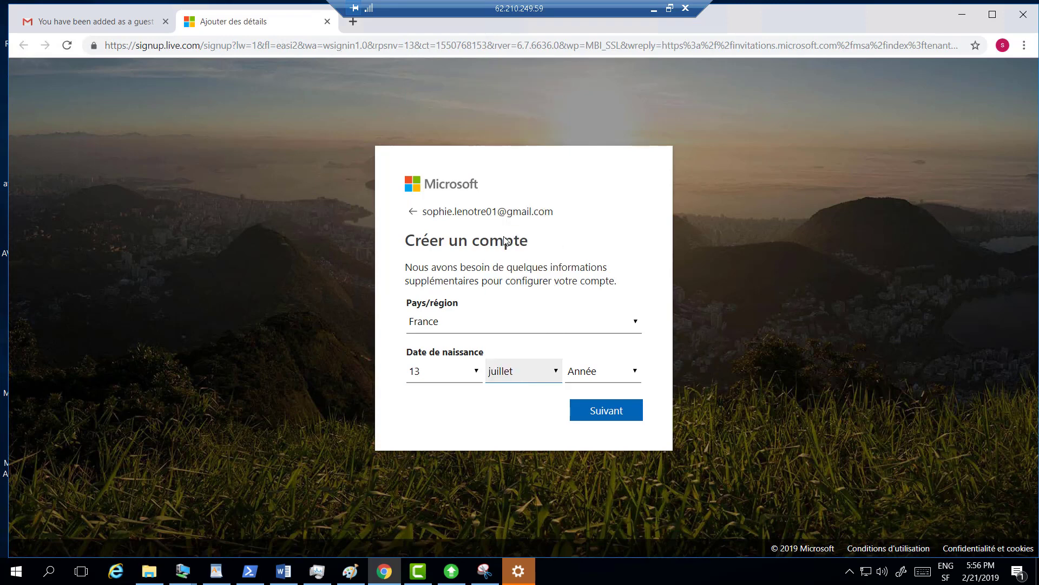
click(622, 372)
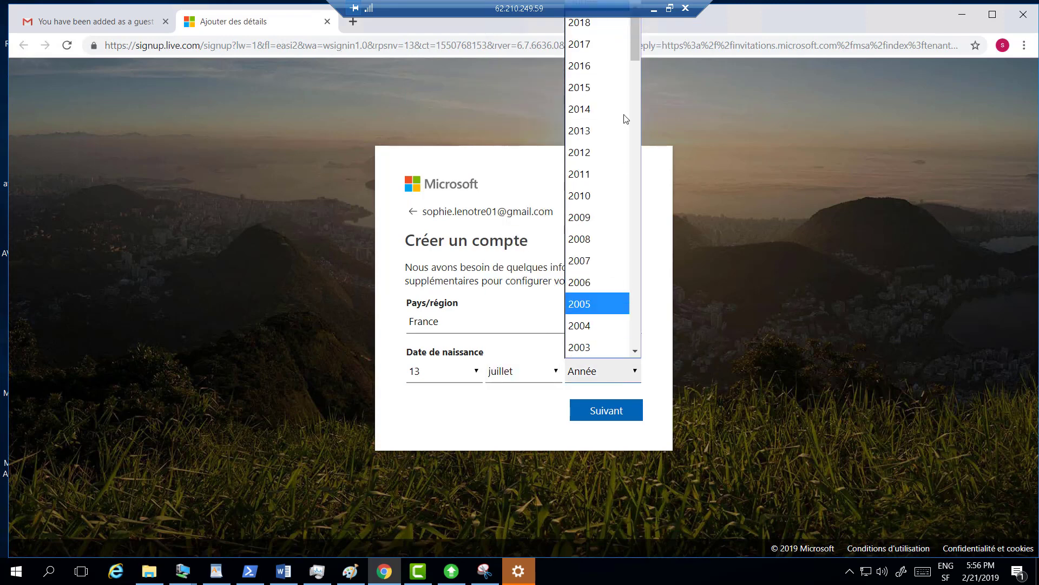
mouse_move(633, 57)
mouse_down()
mouse_move(639, 118)
mouse_move(639, 70)
mouse_up()
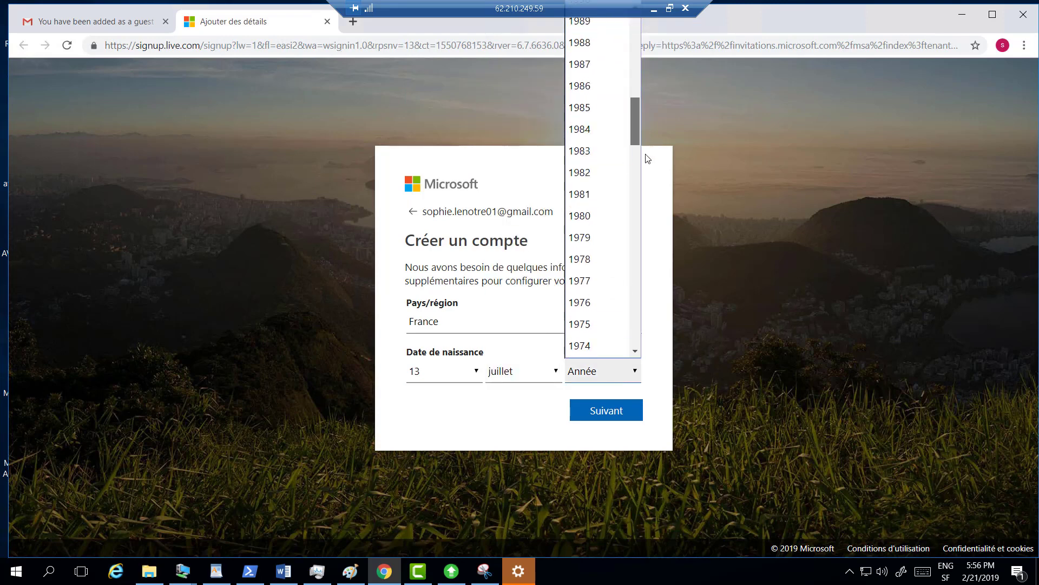
click(609, 183)
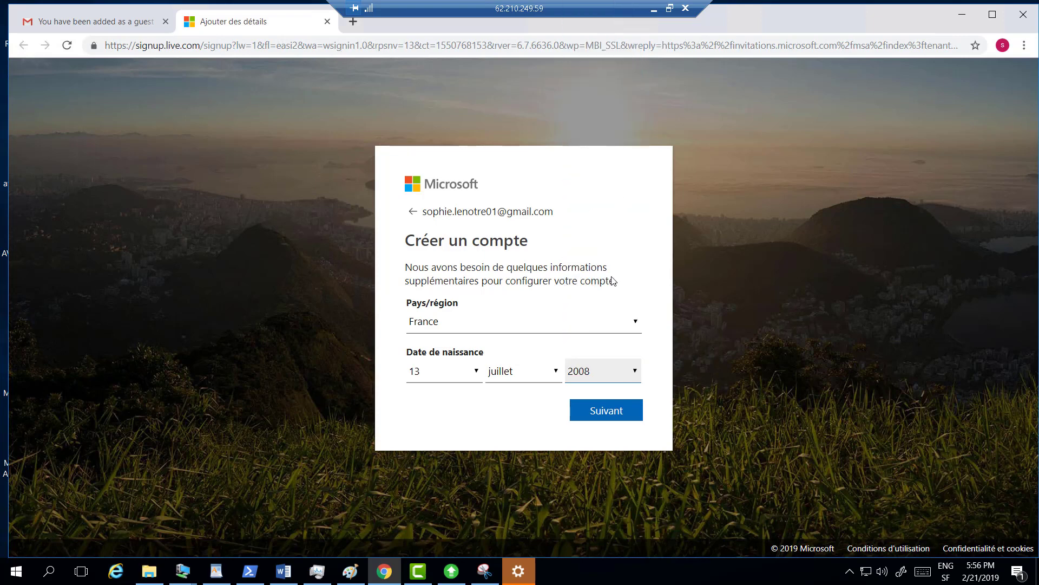
click(634, 371)
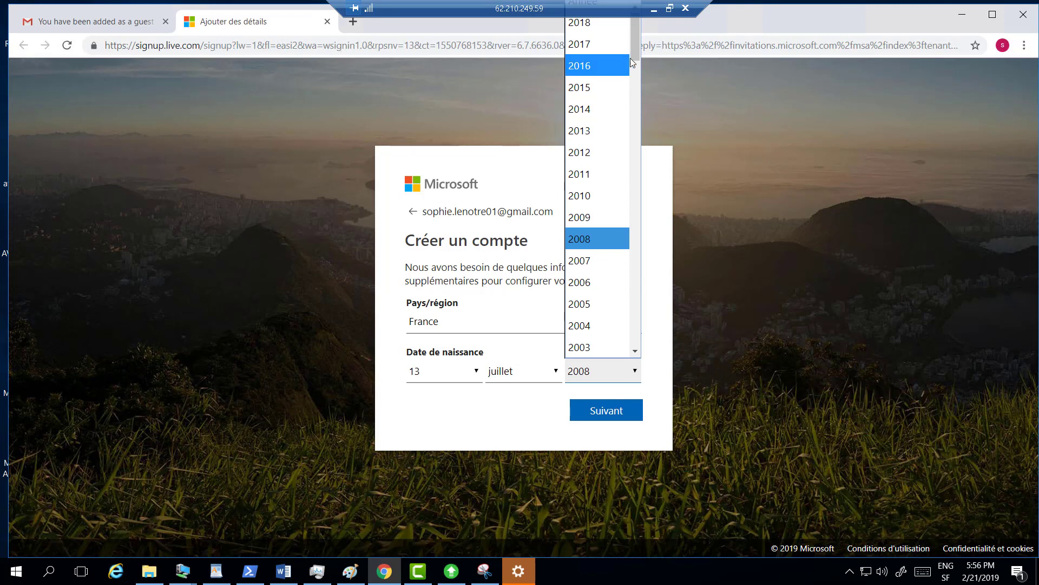
drag(632, 59, 640, 136)
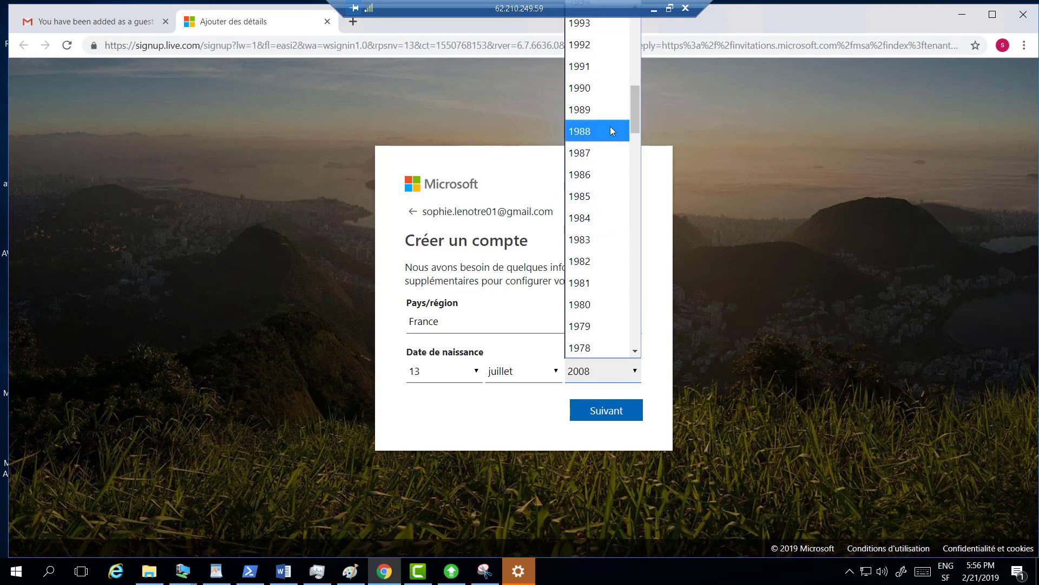
click(604, 141)
click(608, 412)
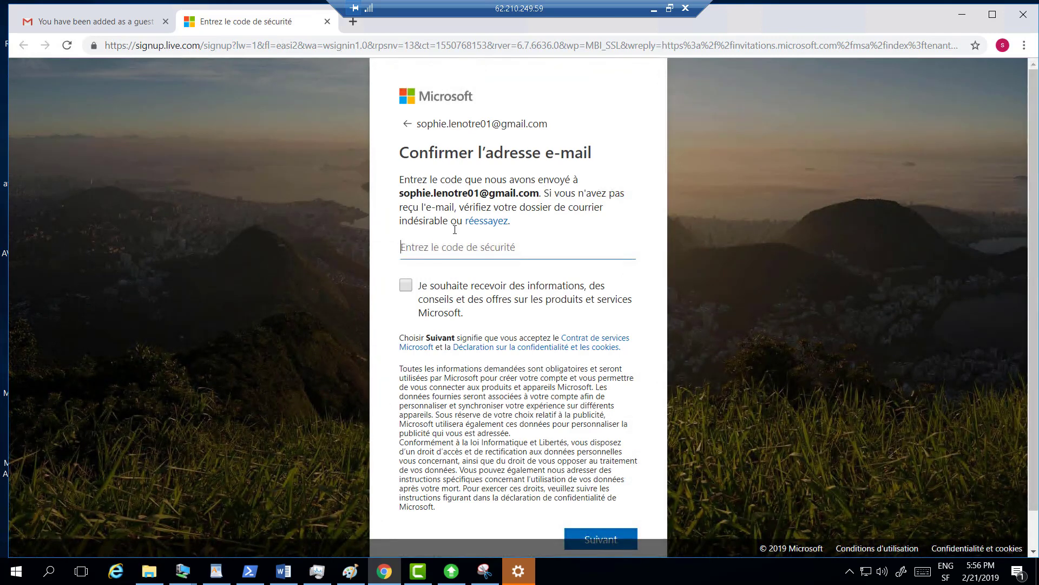
Step: Enter the security code from the Gmail verification e-mail, submit it, and type the captcha characters
click(100, 20)
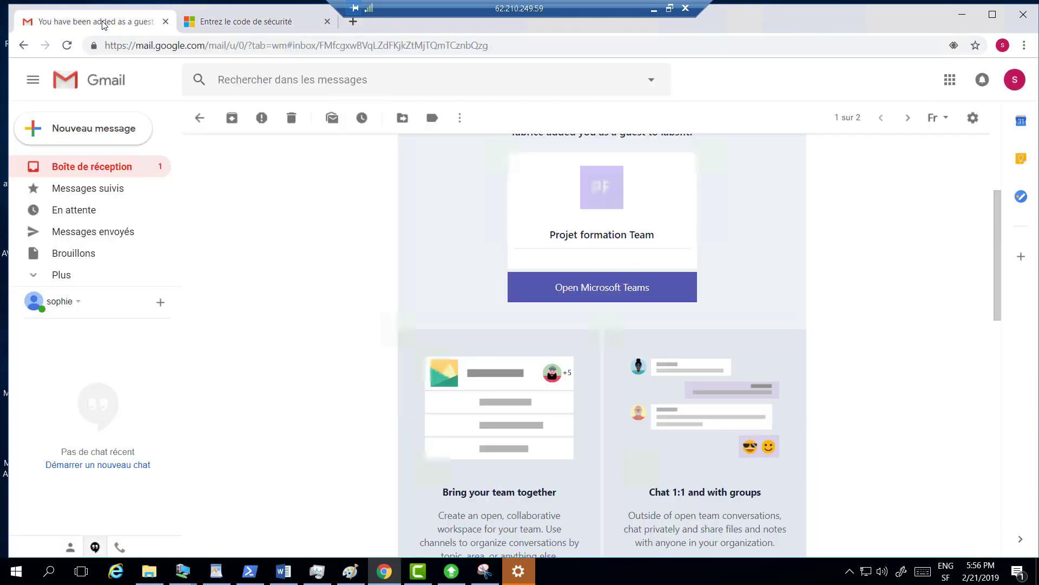
click(105, 178)
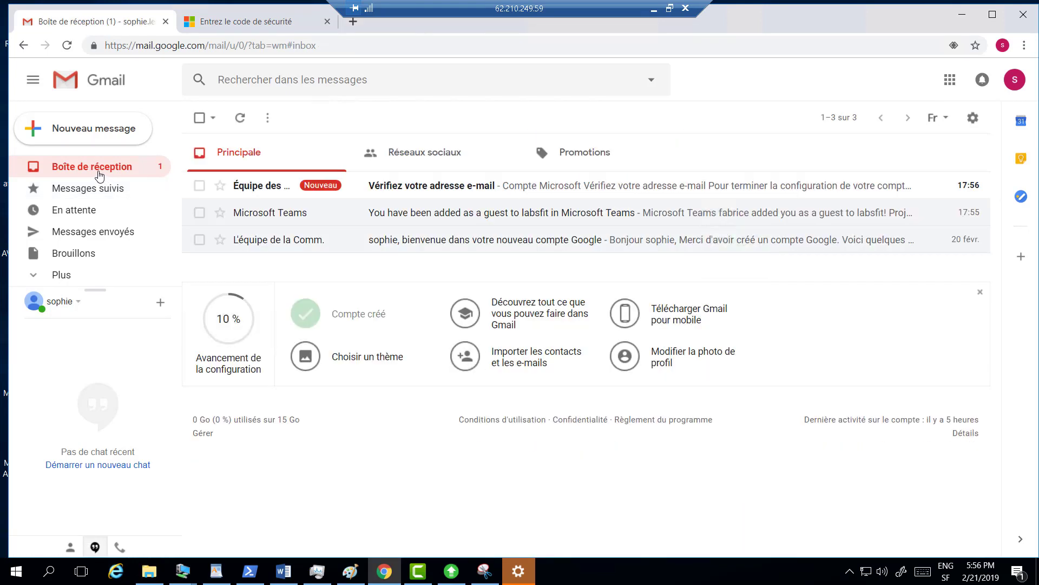
click(571, 198)
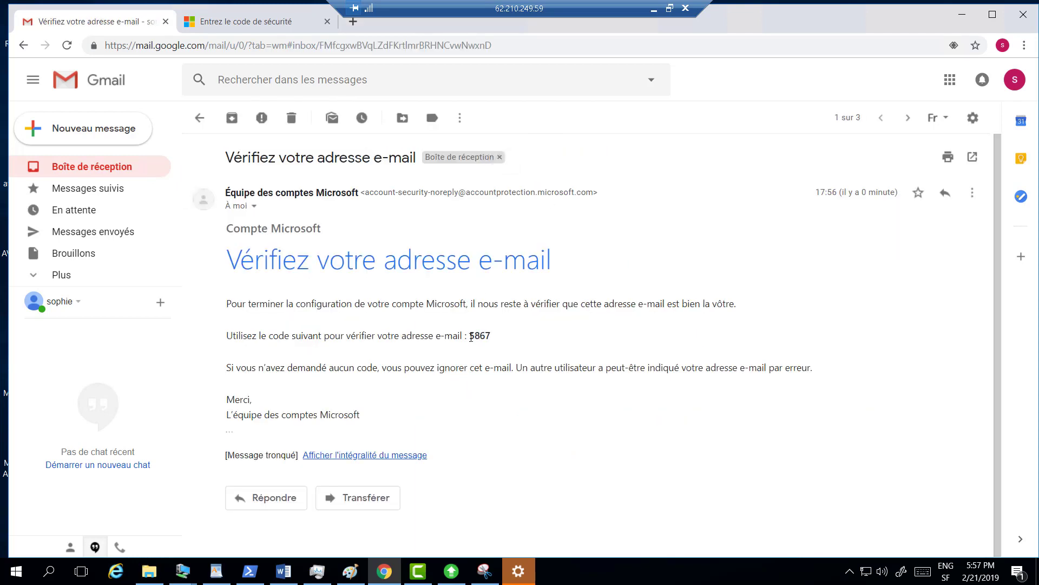
click(269, 22)
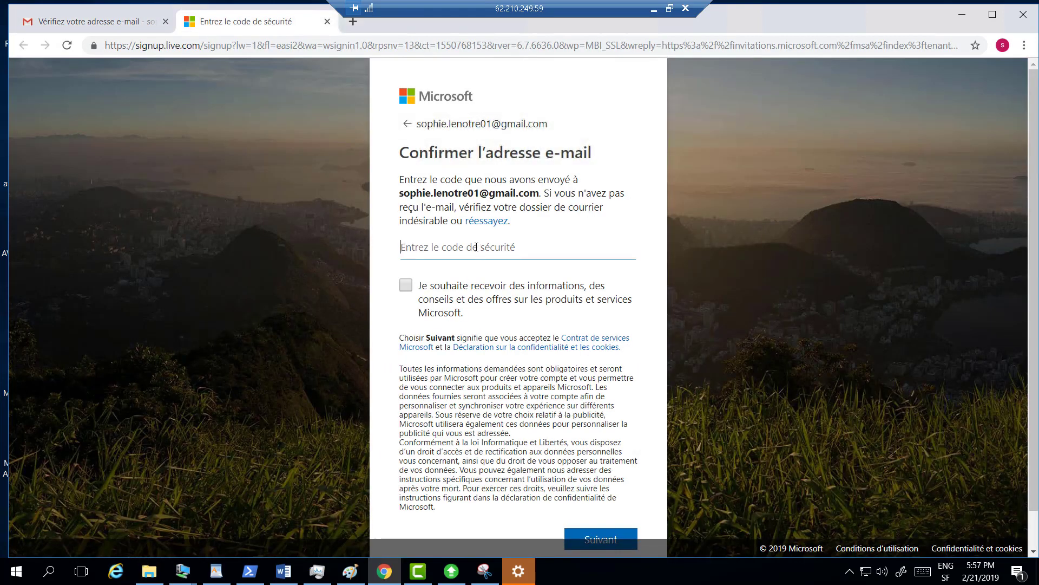
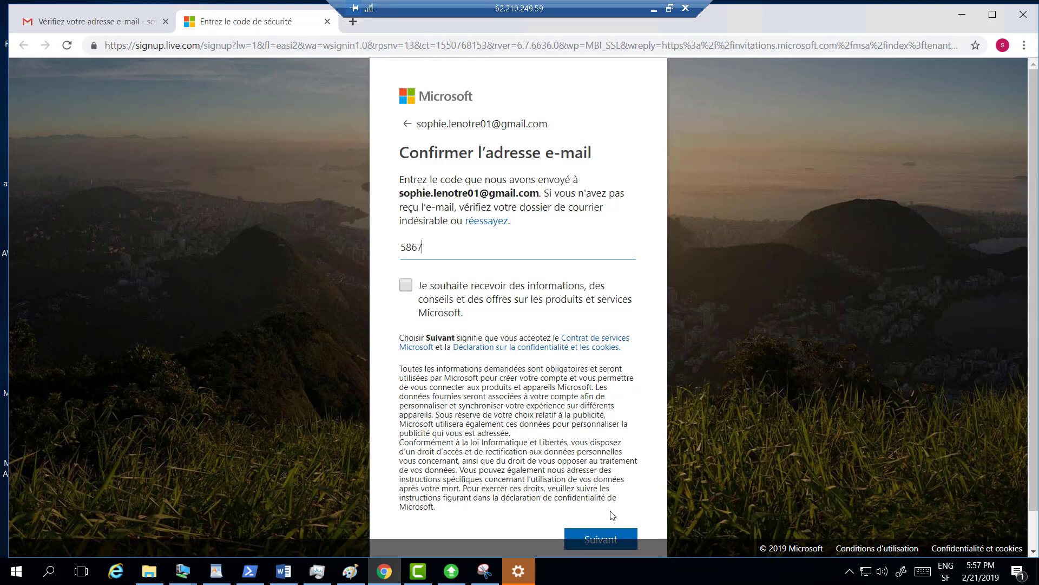
click(615, 536)
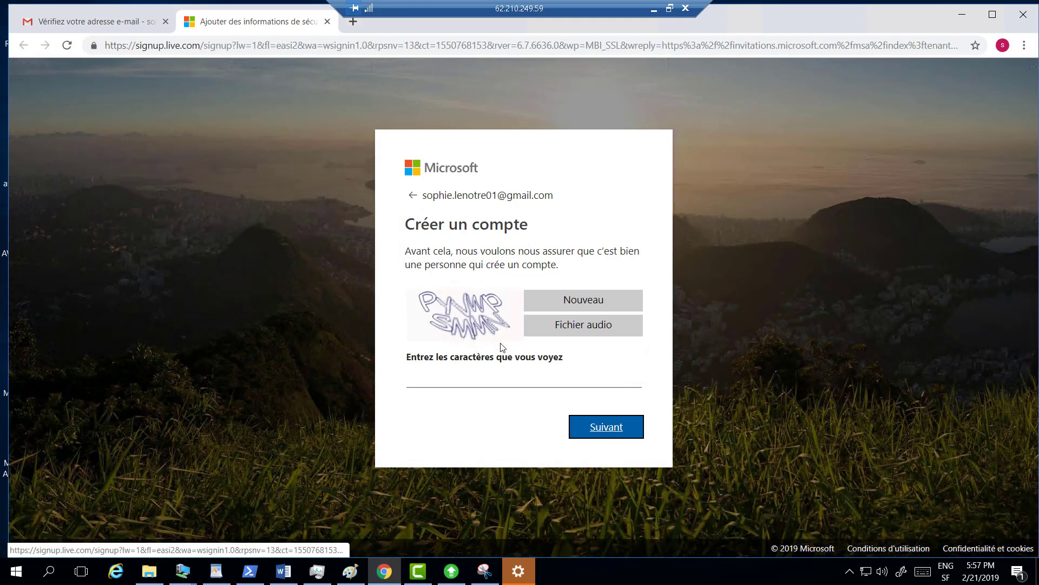
click(464, 378)
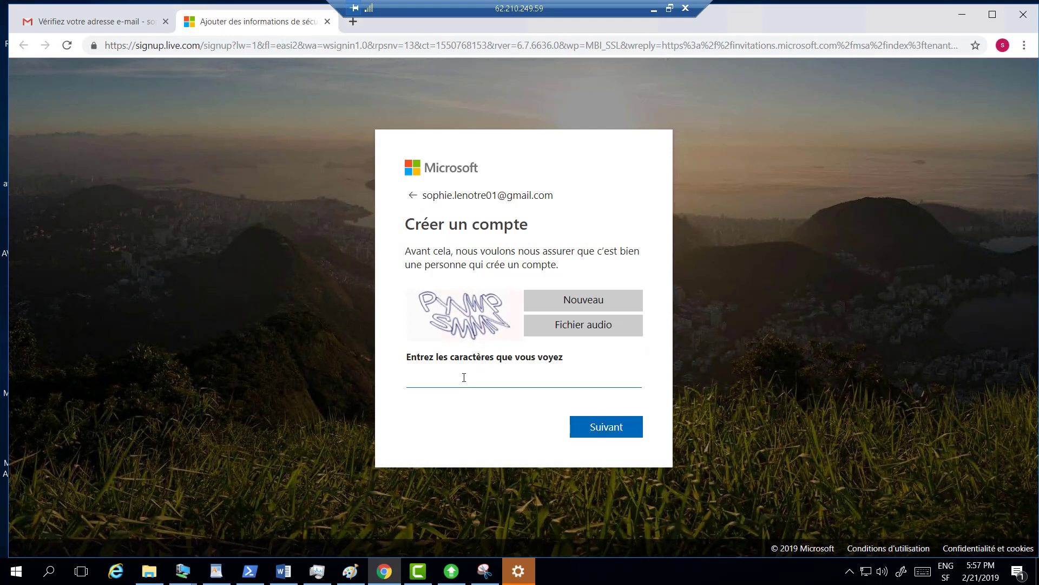
text(PY)
text(VW)
text(PS)
text(MMN)
Step: Submit the captcha to create the account and accept labsfit's permission request
click(617, 436)
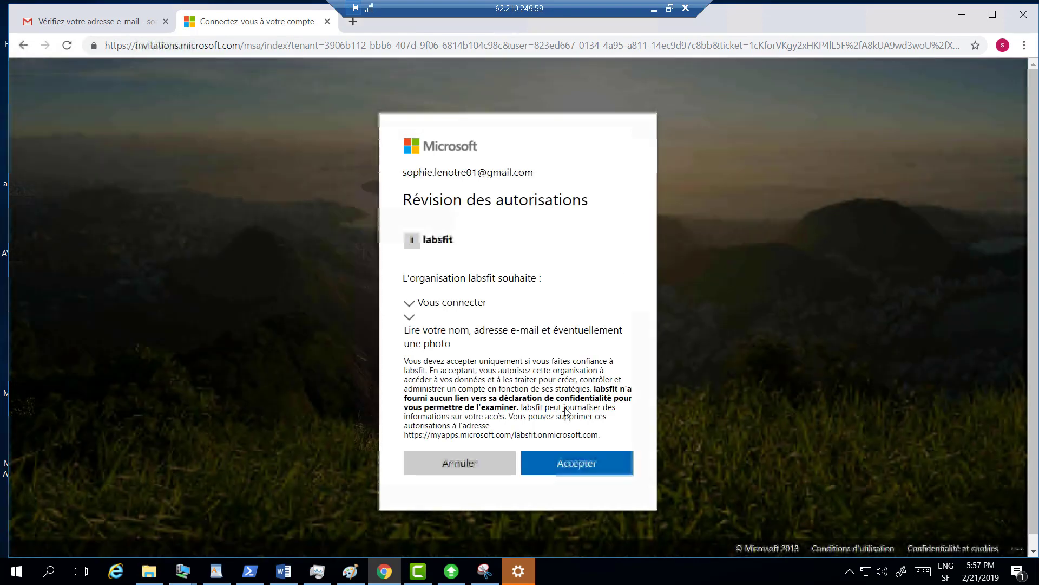
click(559, 469)
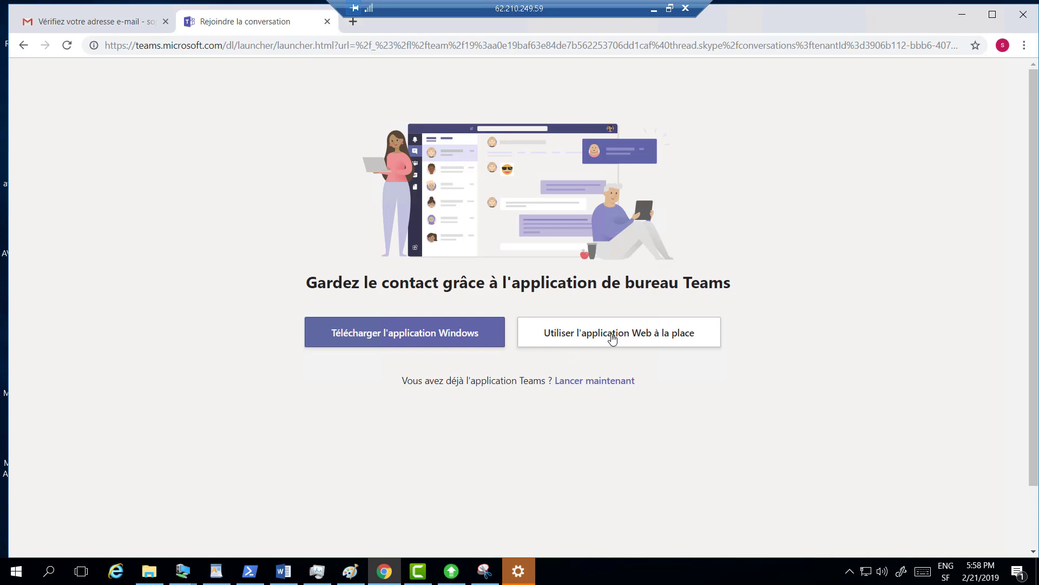
Step: Choose 'Utiliser l'application Web à la place' to launch Teams in the browser
click(615, 339)
click(615, 338)
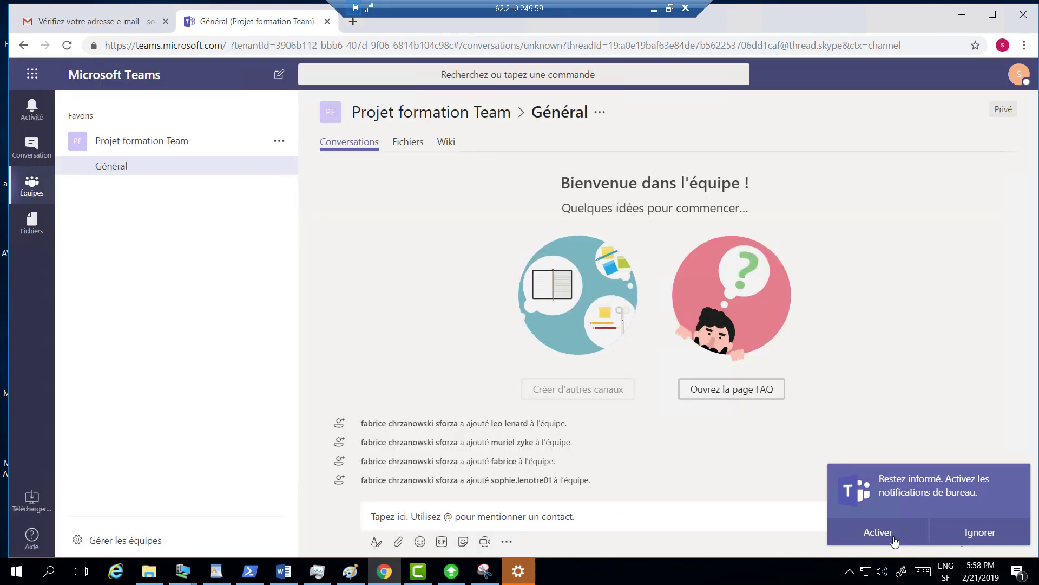
Step: Allow Teams desktop notifications for the guest, collapse and re-expand the team, then return to the owner's desktop
click(893, 539)
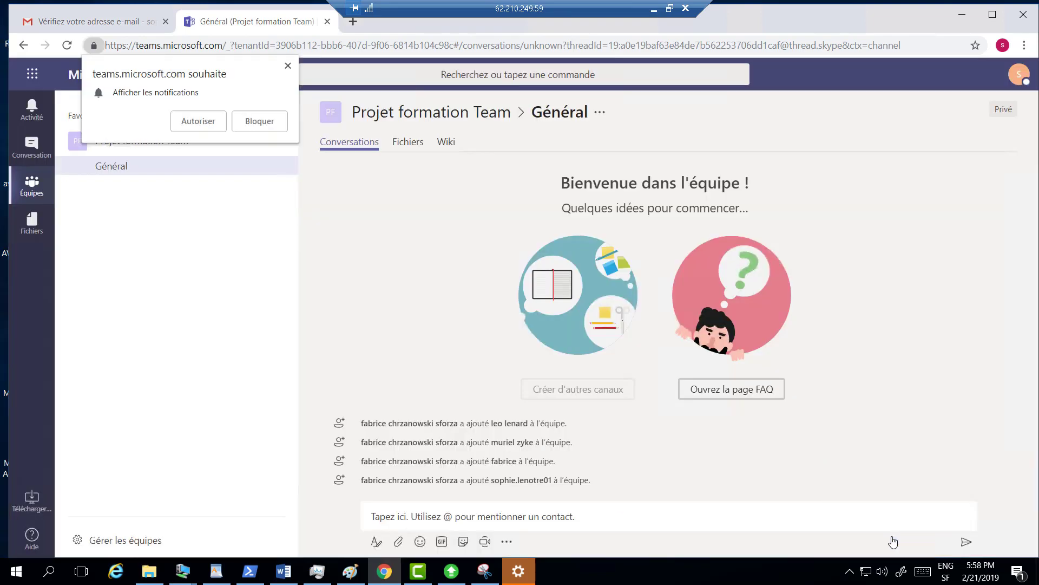
click(225, 124)
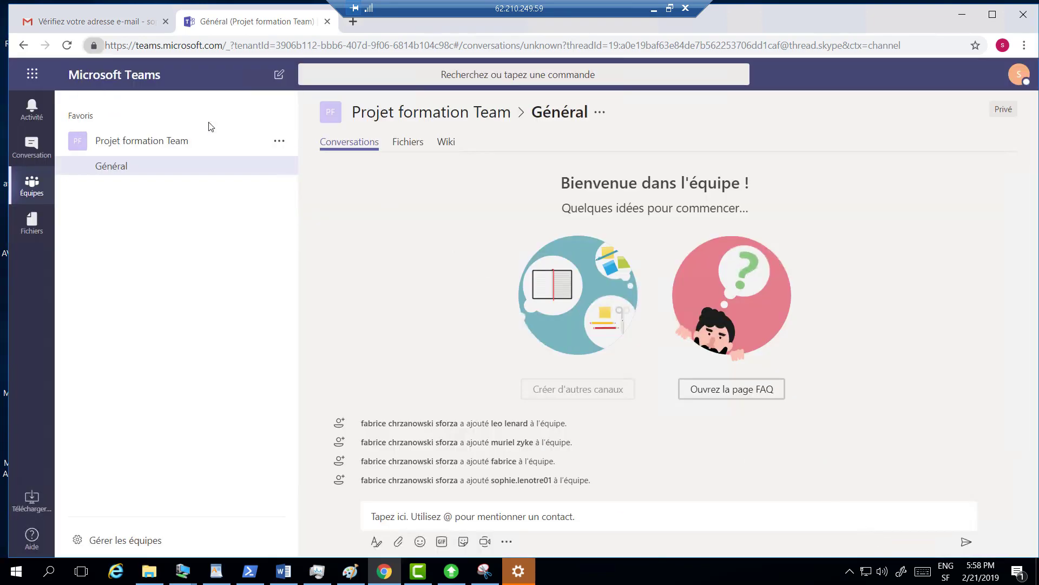
click(144, 142)
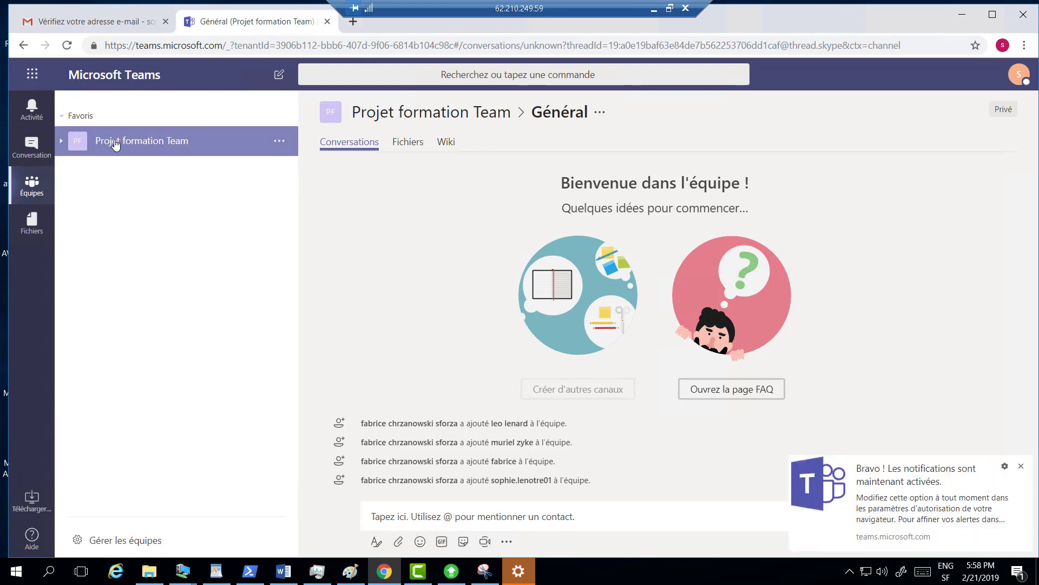
click(63, 143)
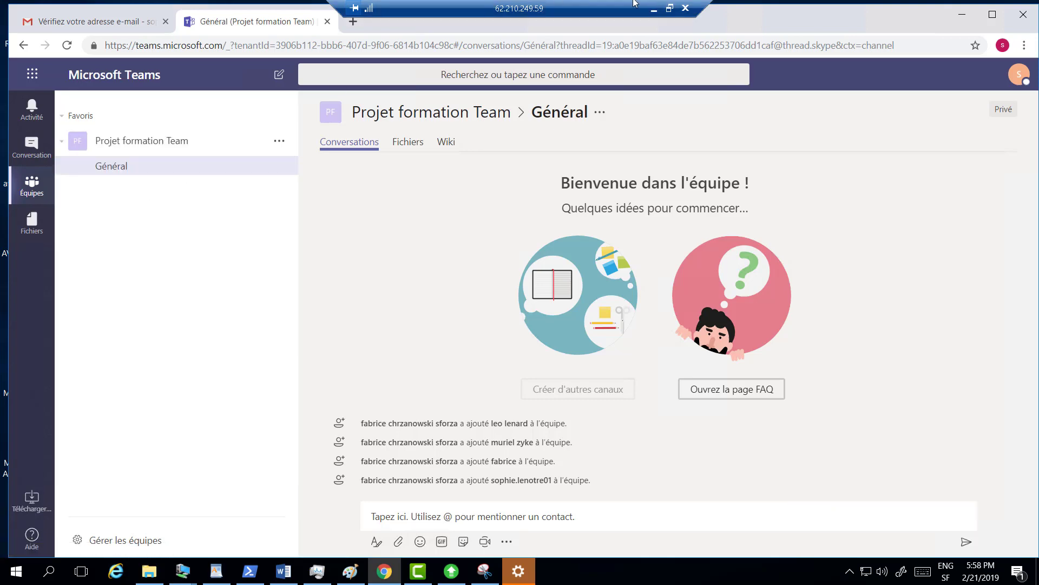
click(655, 9)
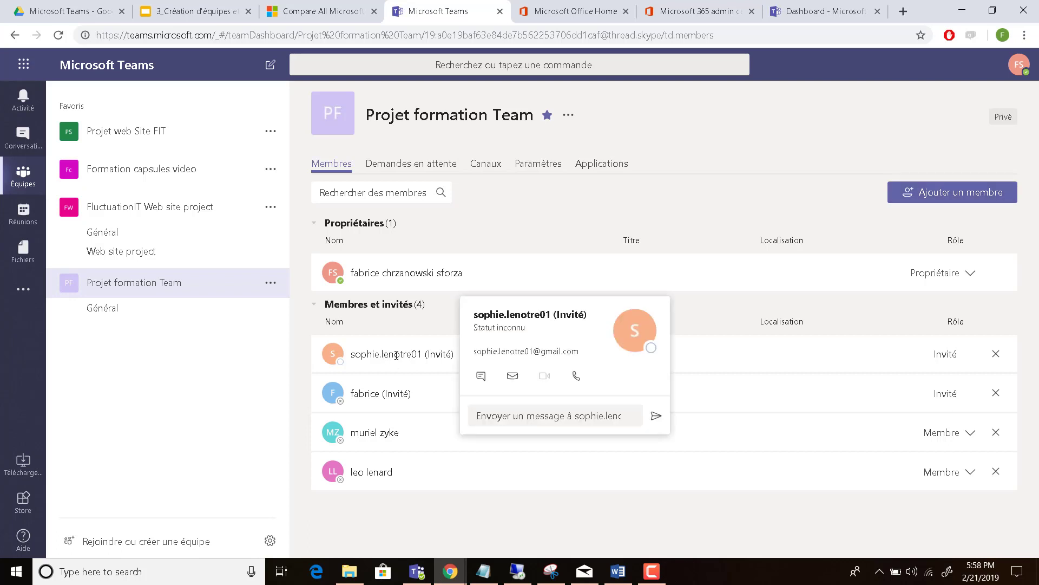
Step: Post 'SALUT bienvenue sur mon team' in Général and switch back to the guest's session
click(132, 309)
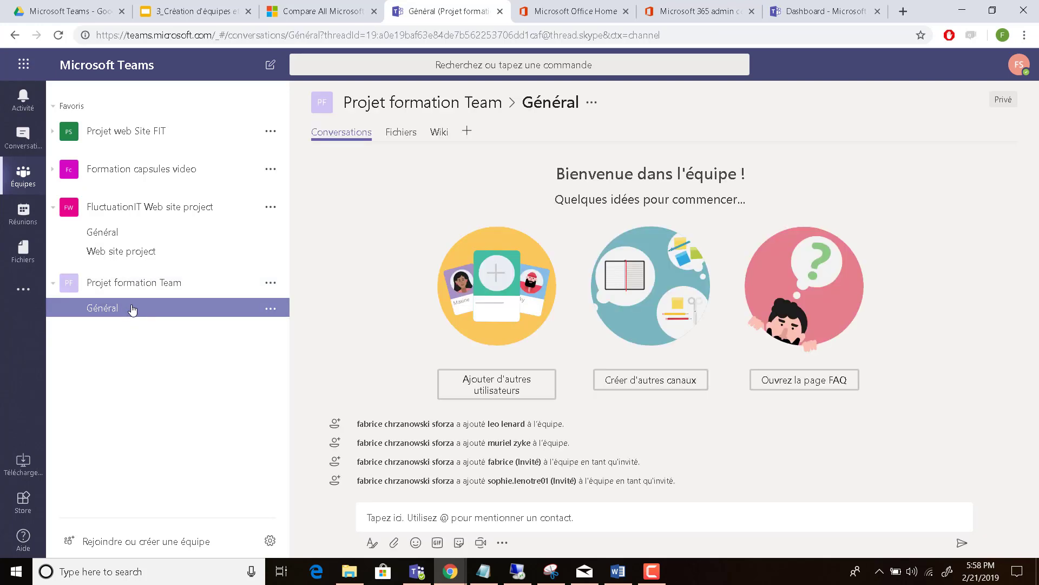
click(532, 519)
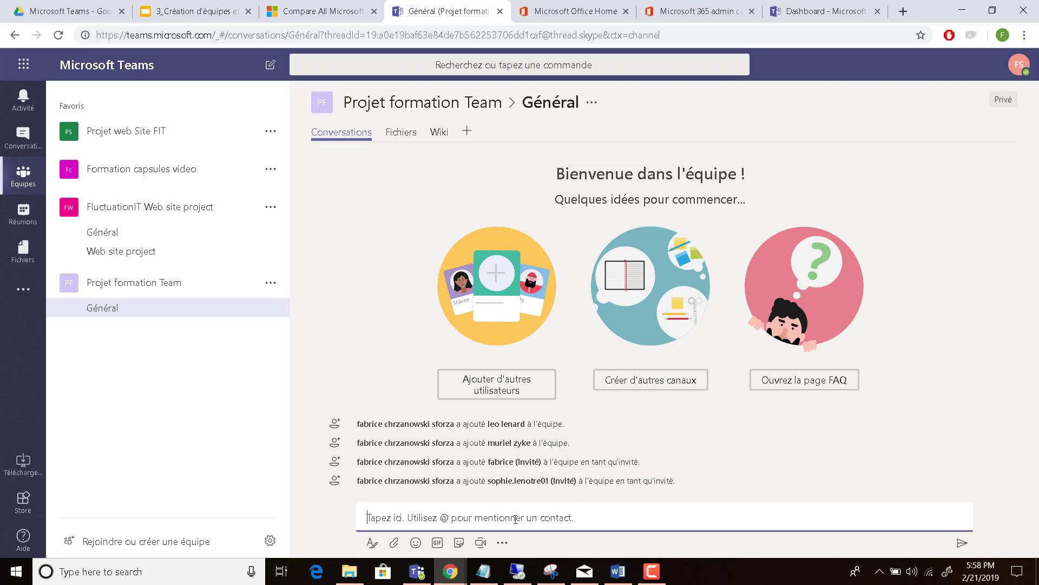
text(SALUT bien)
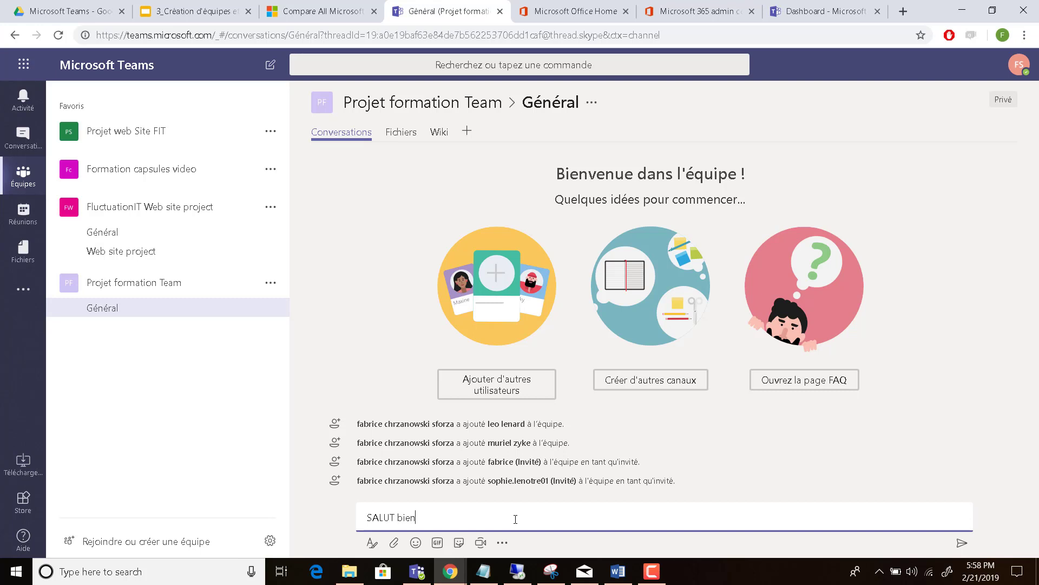
text(ven)
text(n team)
key(Return)
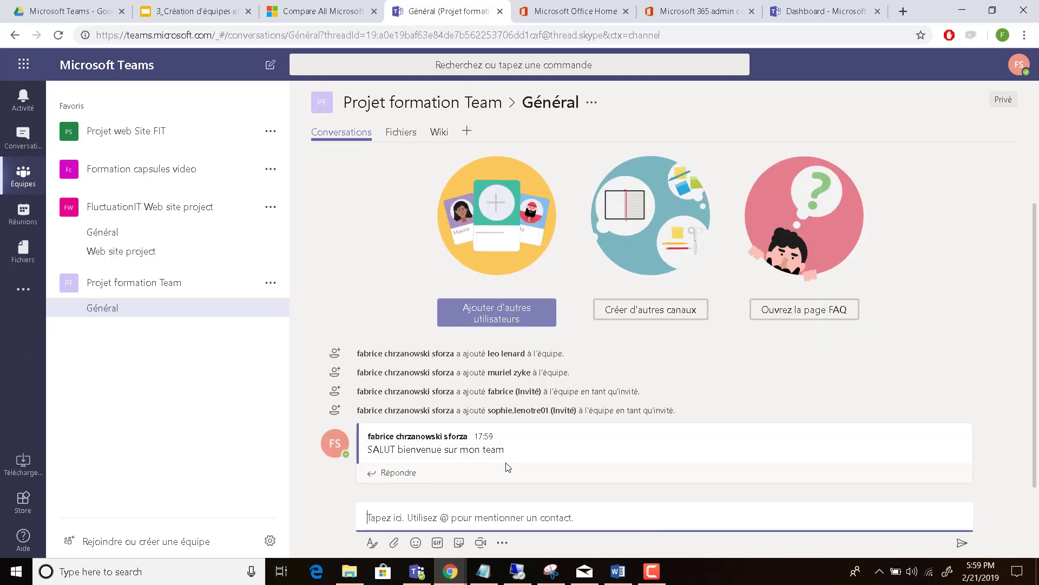
click(516, 569)
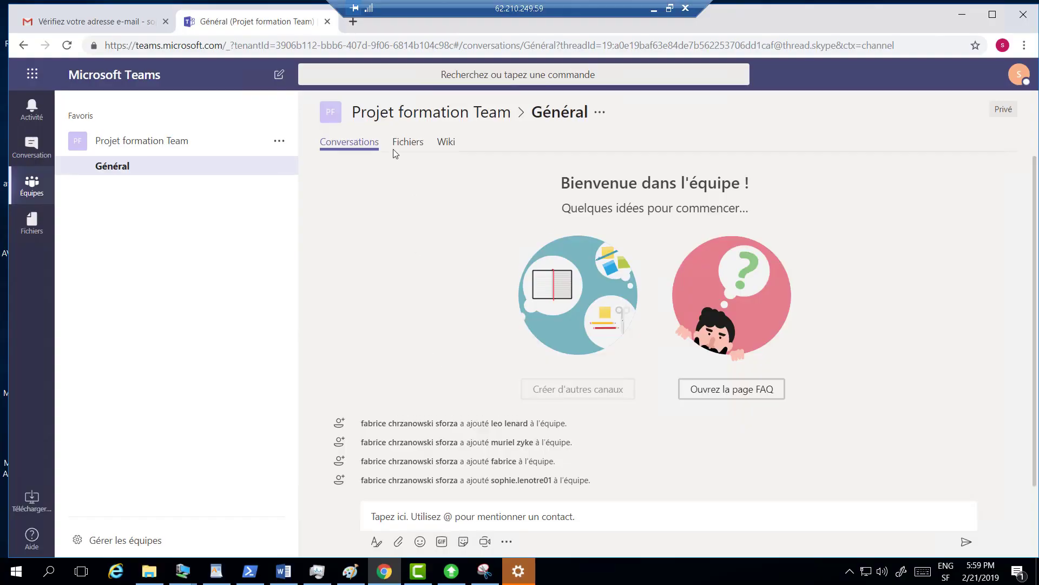
Step: As the guest, open the Général thread and start a 'salu' message, then clear it
click(110, 168)
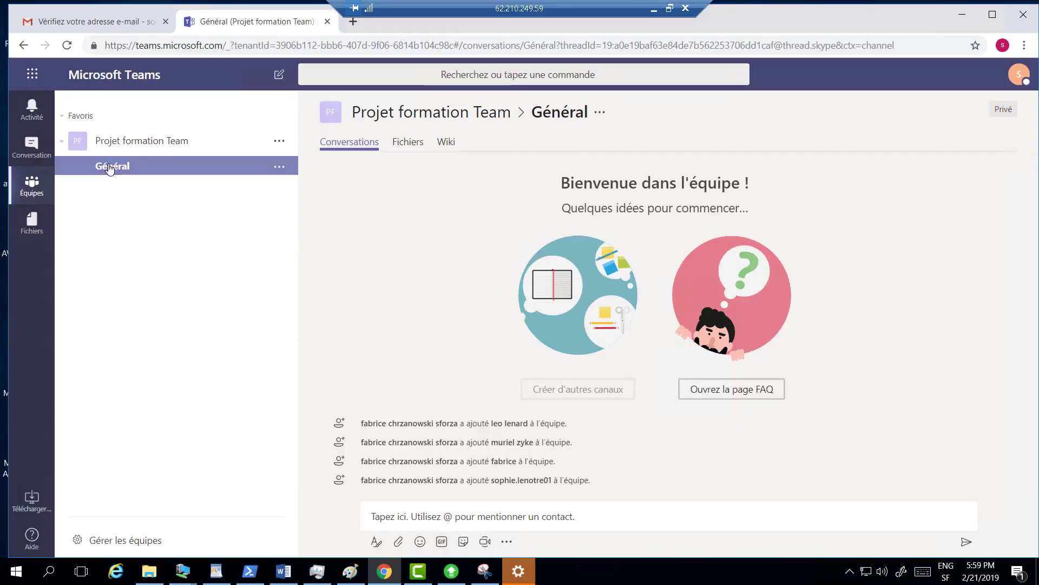
click(169, 140)
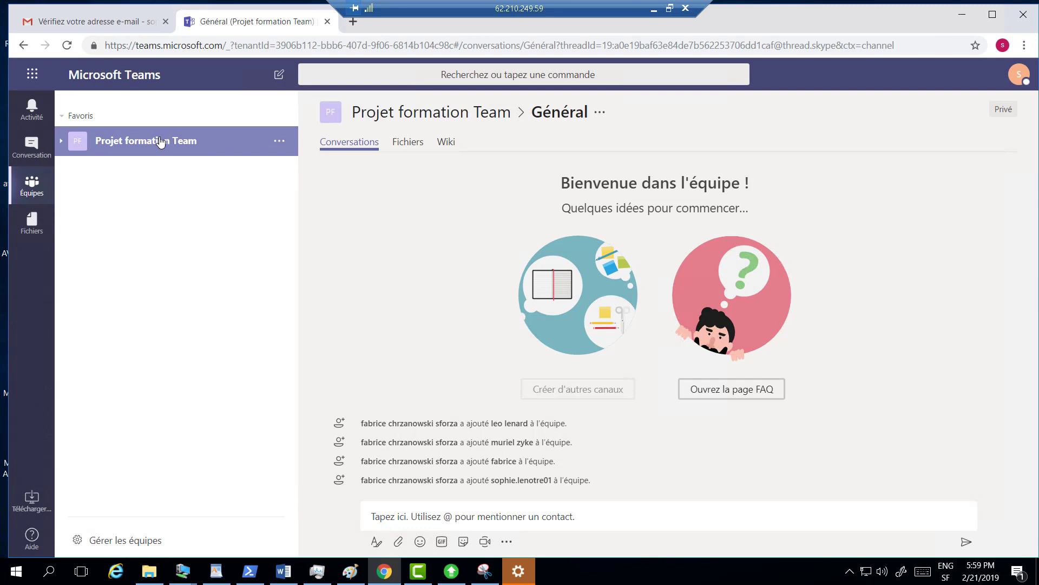
click(361, 144)
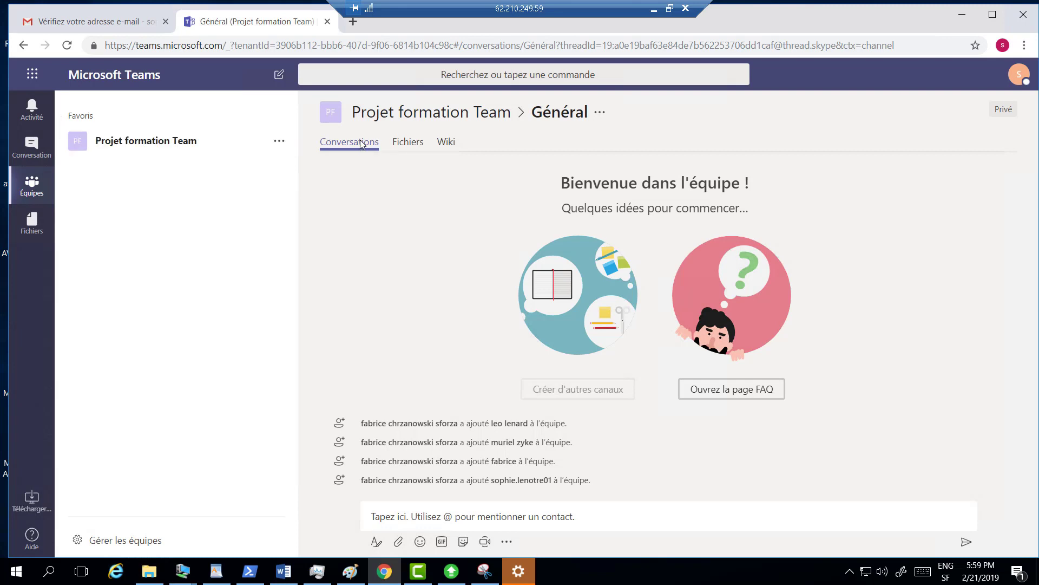
click(529, 512)
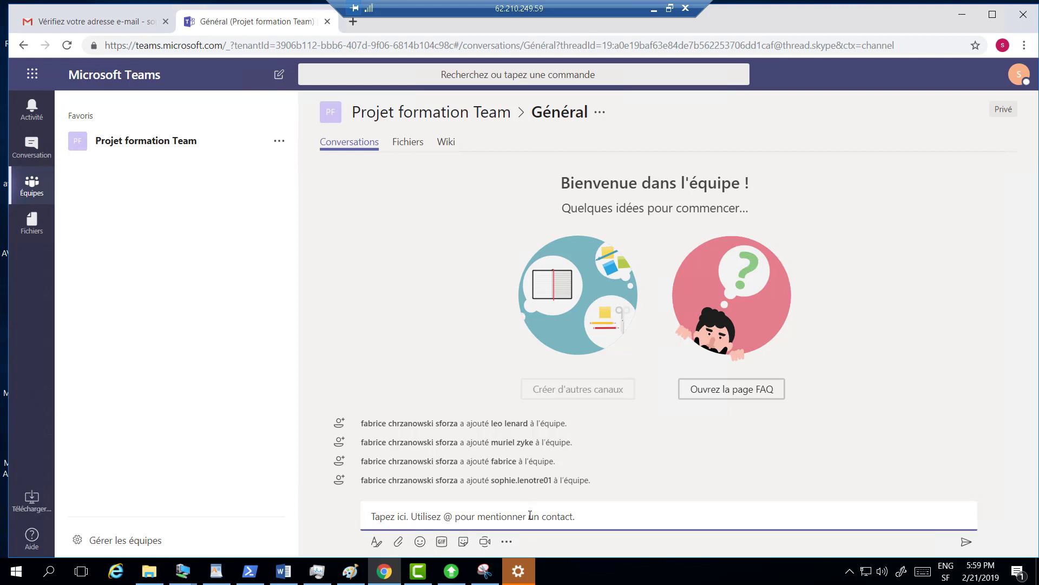
text(salu)
key(BackSpace)
key(BackSpace)
key(BackSpace)
click(161, 147)
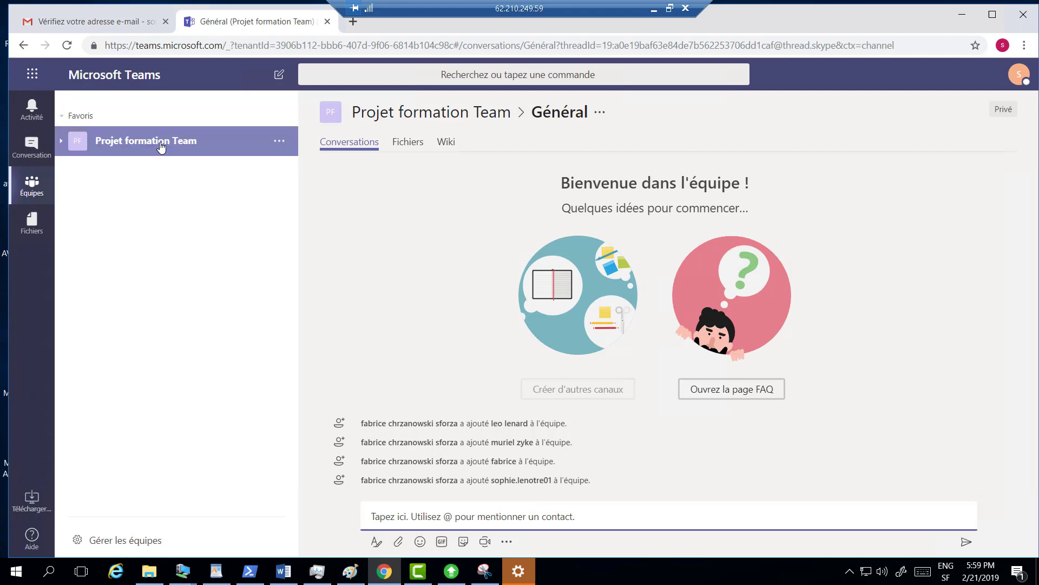
click(240, 166)
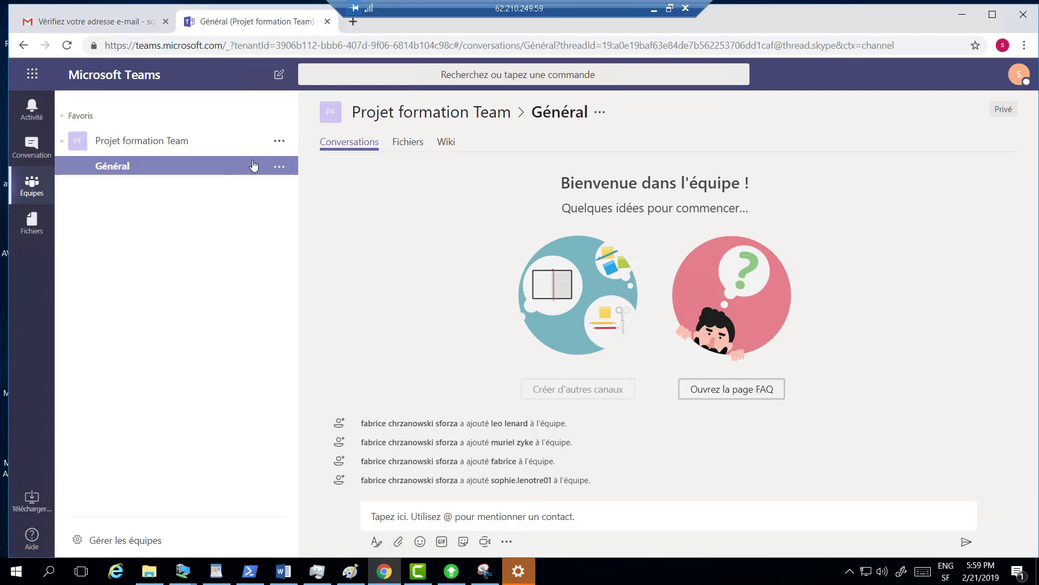
click(249, 151)
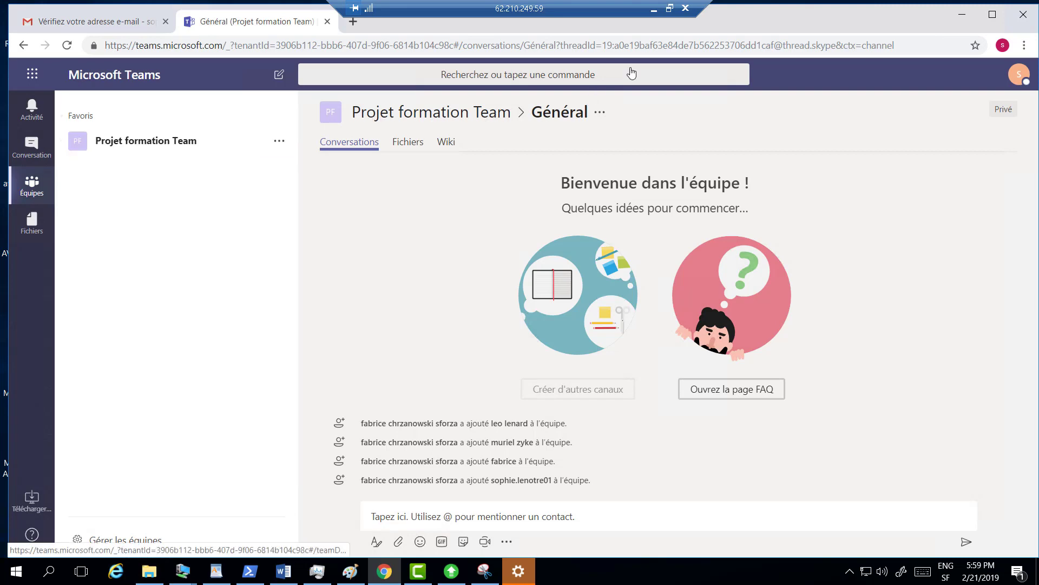
click(653, 12)
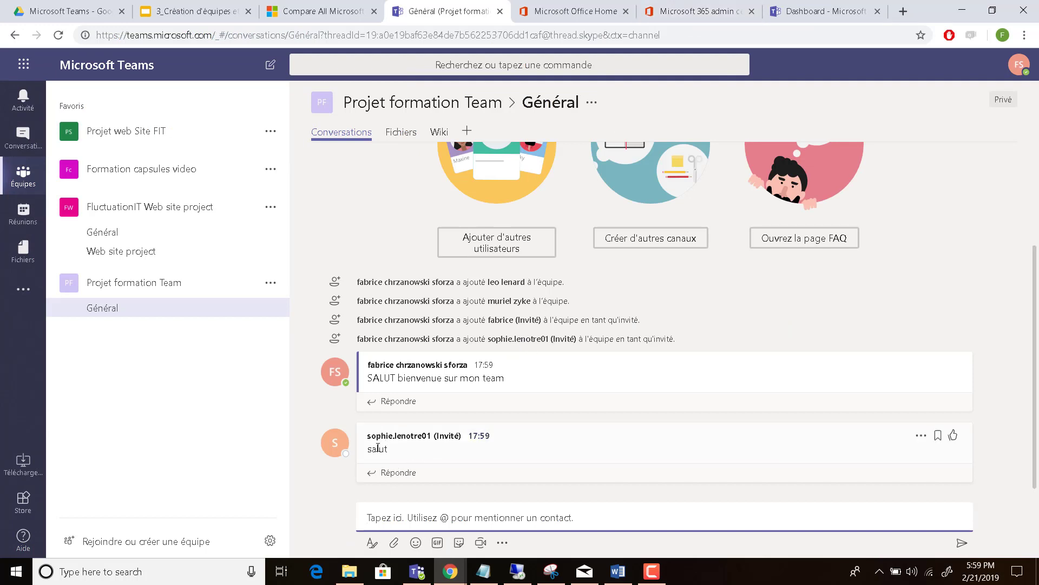
Step: Highlight the guest's salut message, collapse and re-expand Projet formation Team, then go to the admin center dashboard
drag(375, 449, 394, 451)
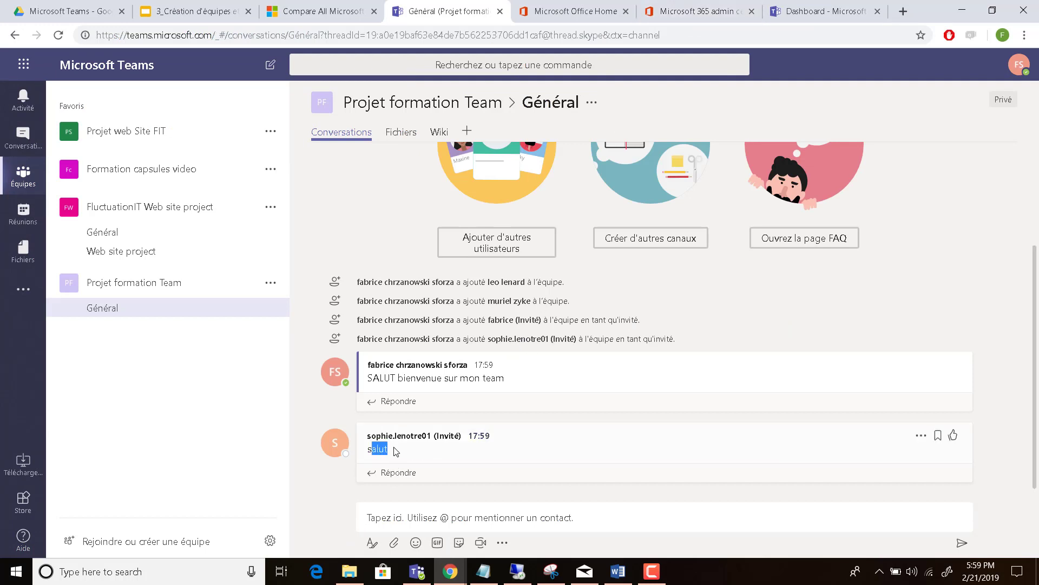
mouse_move(163, 292)
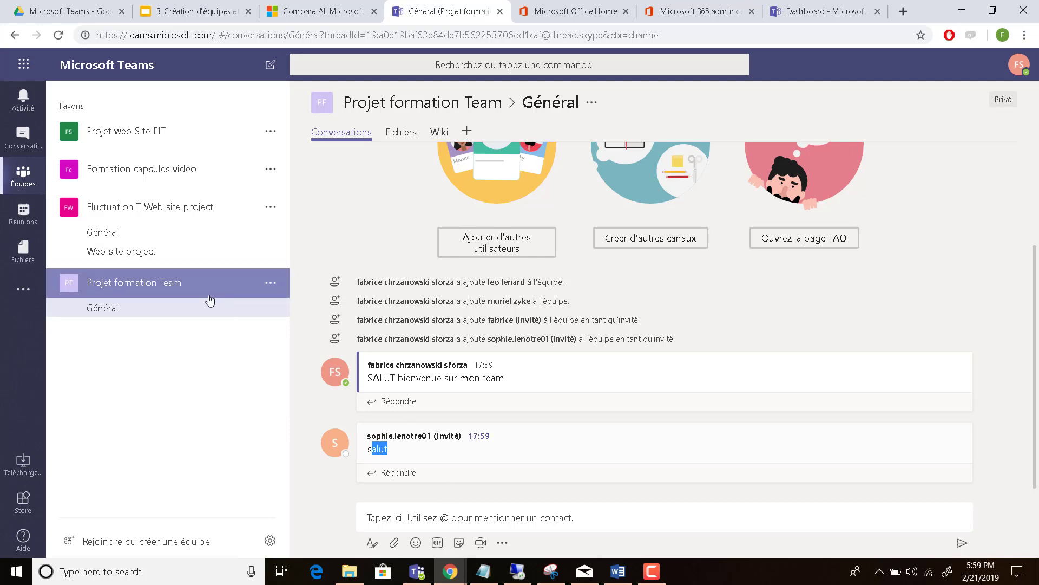
click(177, 283)
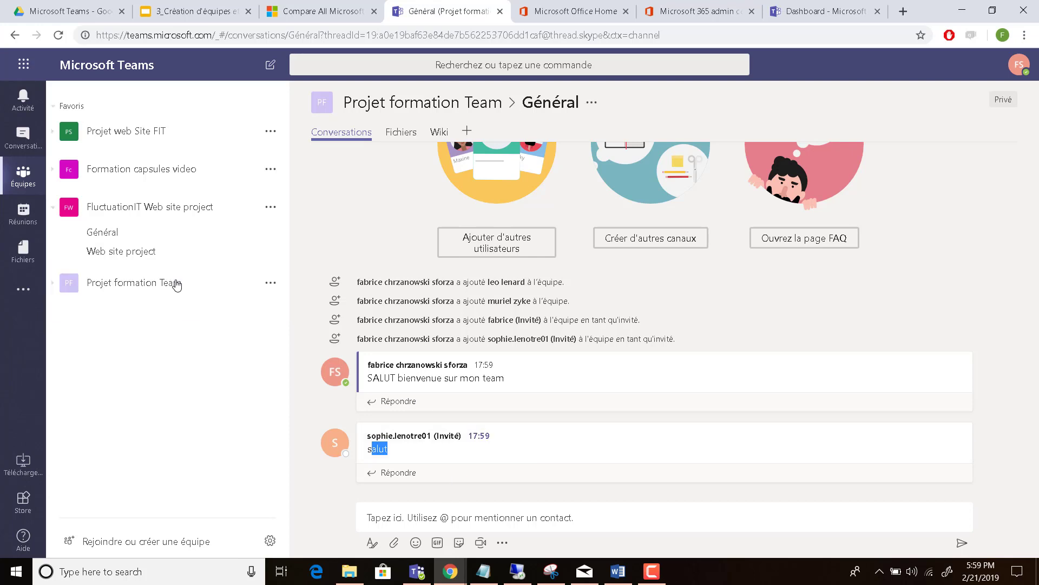
click(177, 283)
click(852, 12)
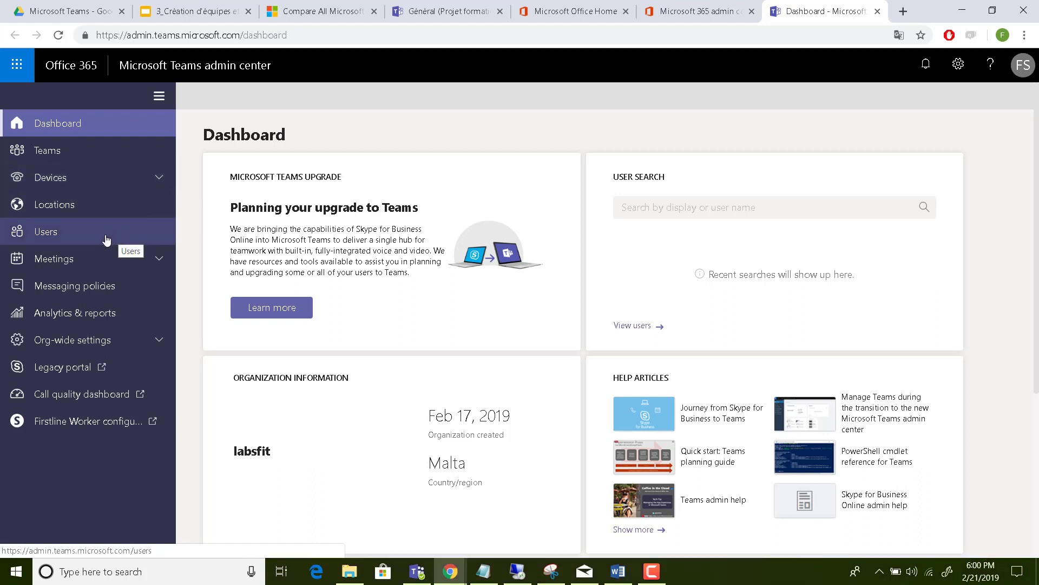
Step: Check that Guest access is On under Org-wide settings, then return to the Général channel
click(138, 341)
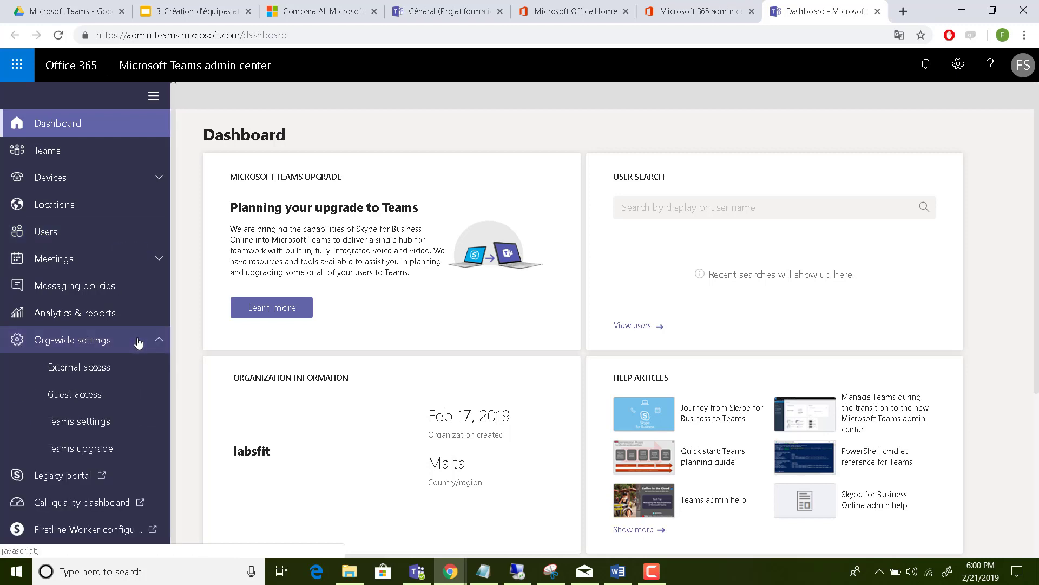
click(95, 395)
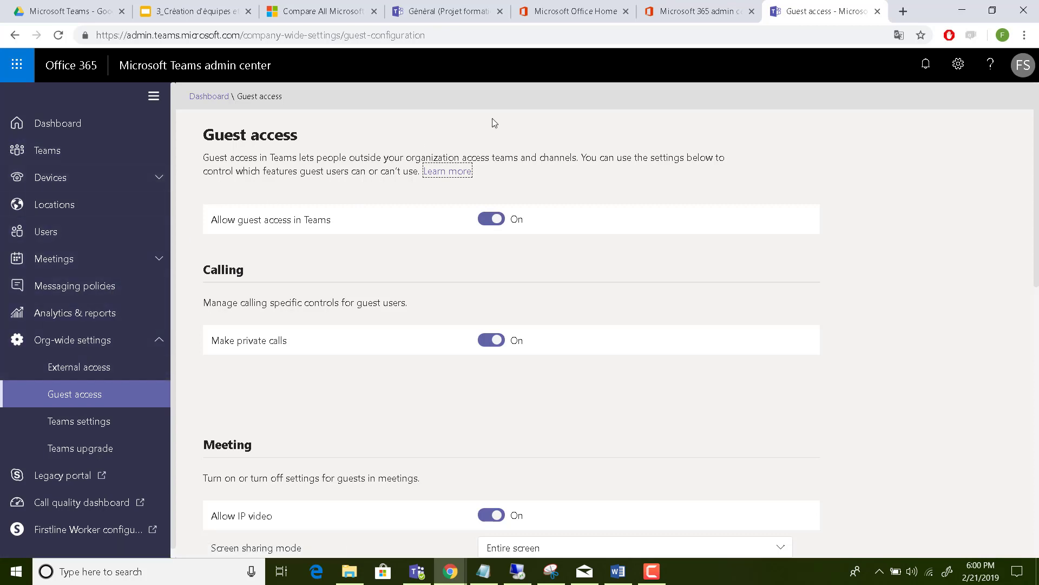
click(449, 10)
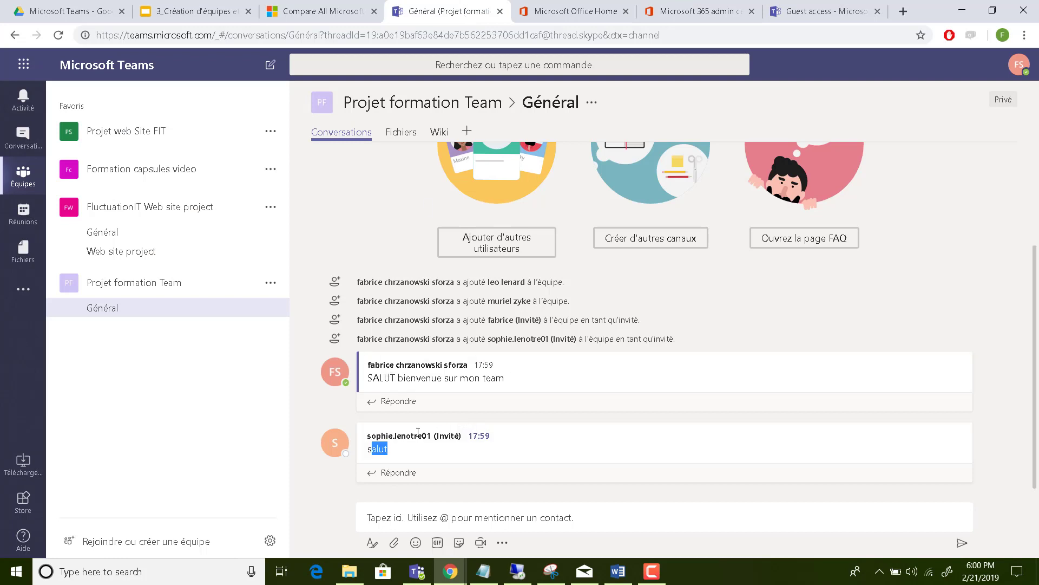
Step: Like the guest's salut message and reply 'Salut … merci d'etre la ce ma', thanking her for coming
drag(388, 436, 432, 438)
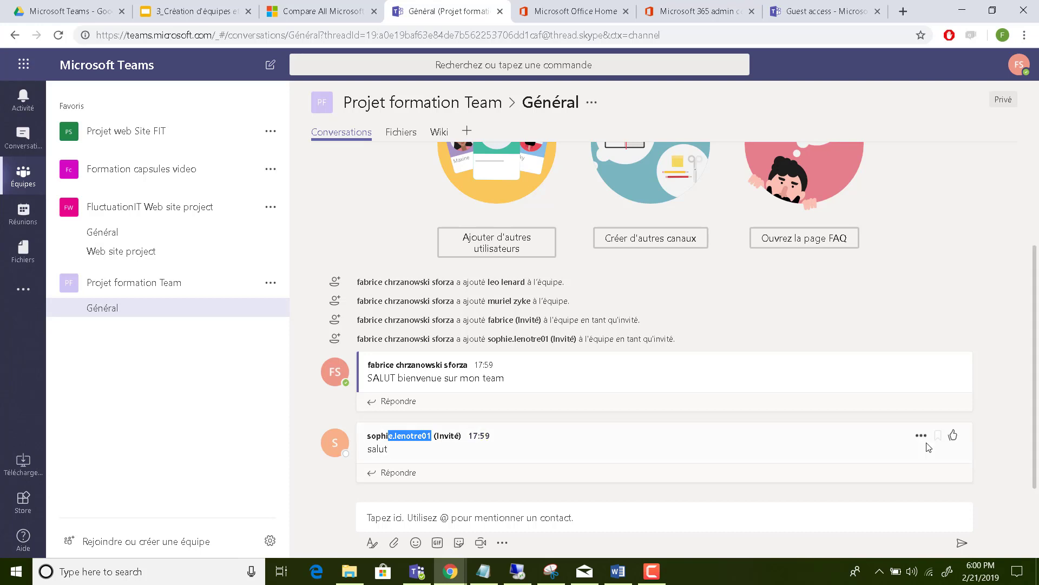
click(954, 436)
click(400, 473)
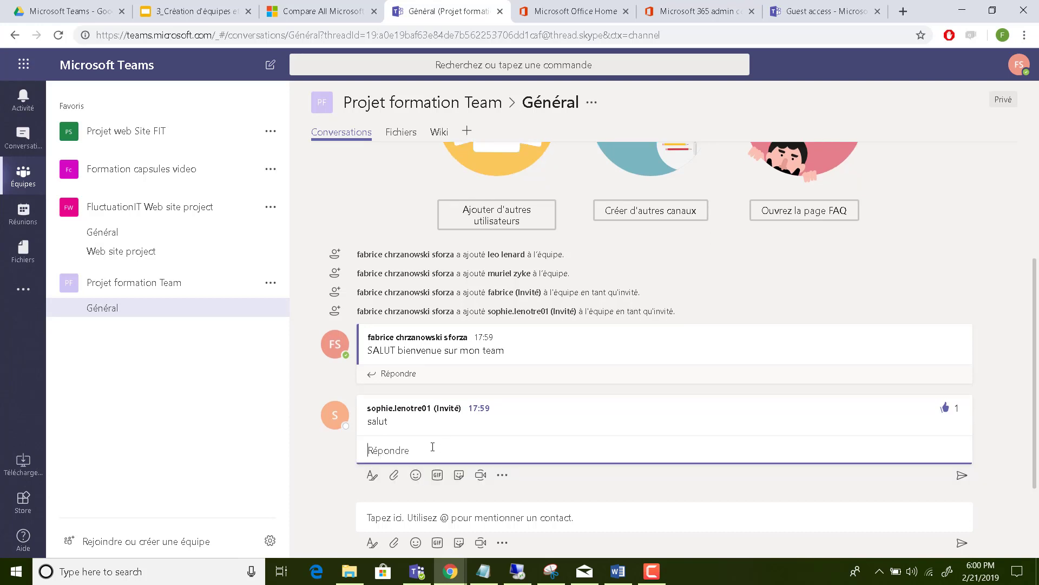
text(Salut Soph)
text(ie merci)
text( d'etre la c)
text(e matin)
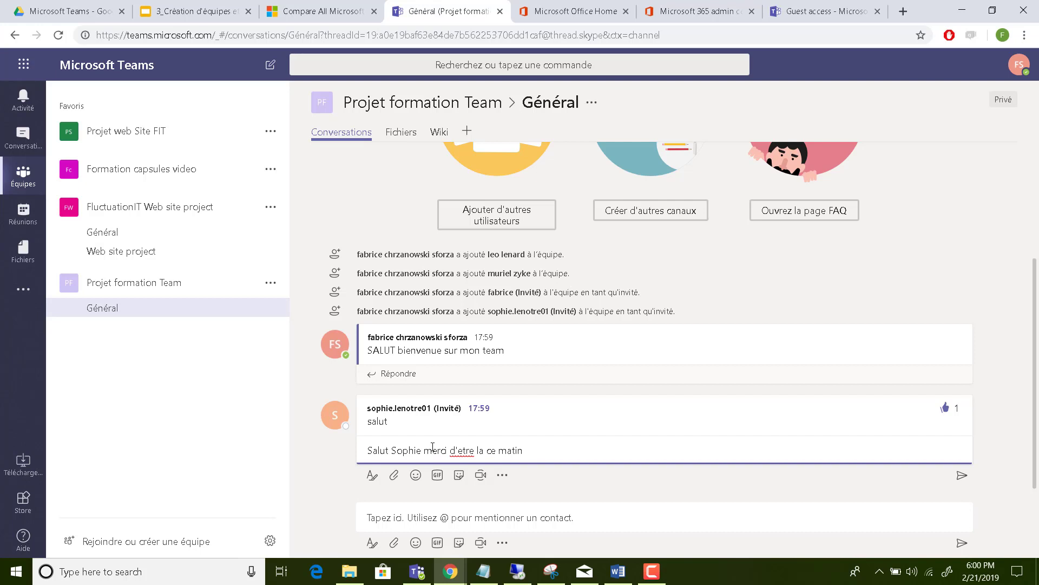
key(Return)
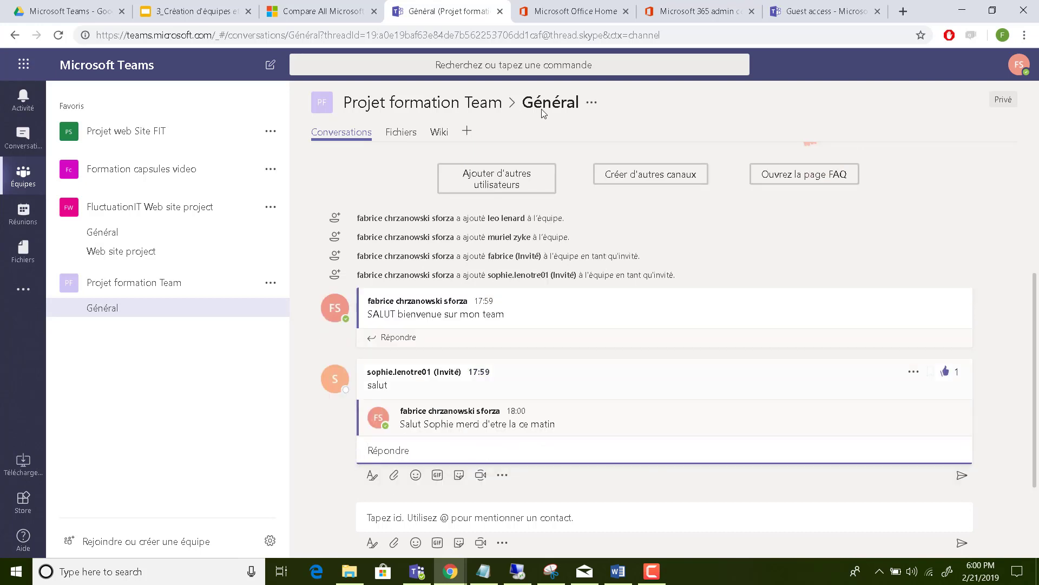
click(521, 568)
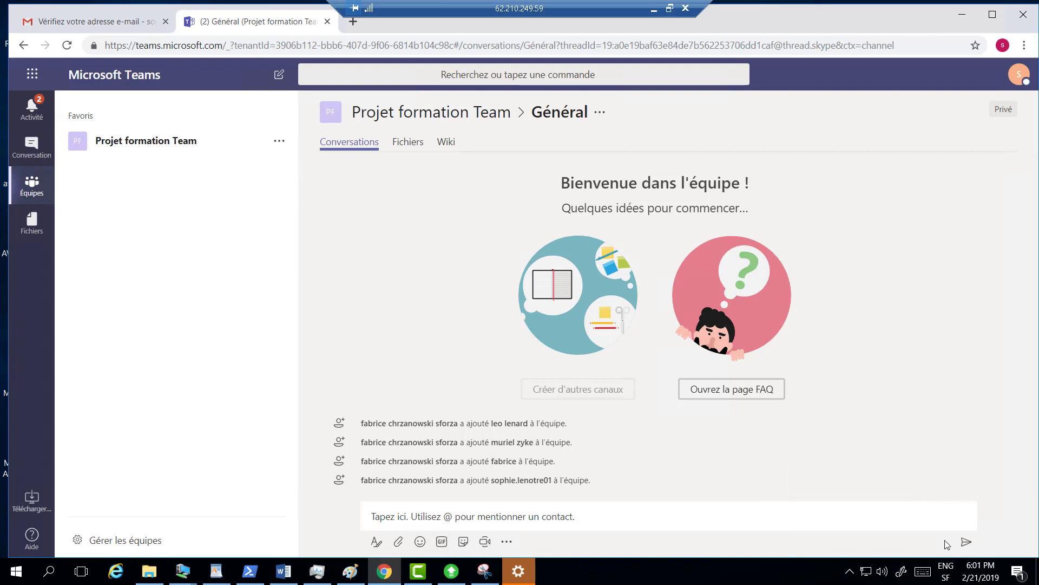
Step: As the guest, expand Projet formation Team and open its Général channel
click(965, 543)
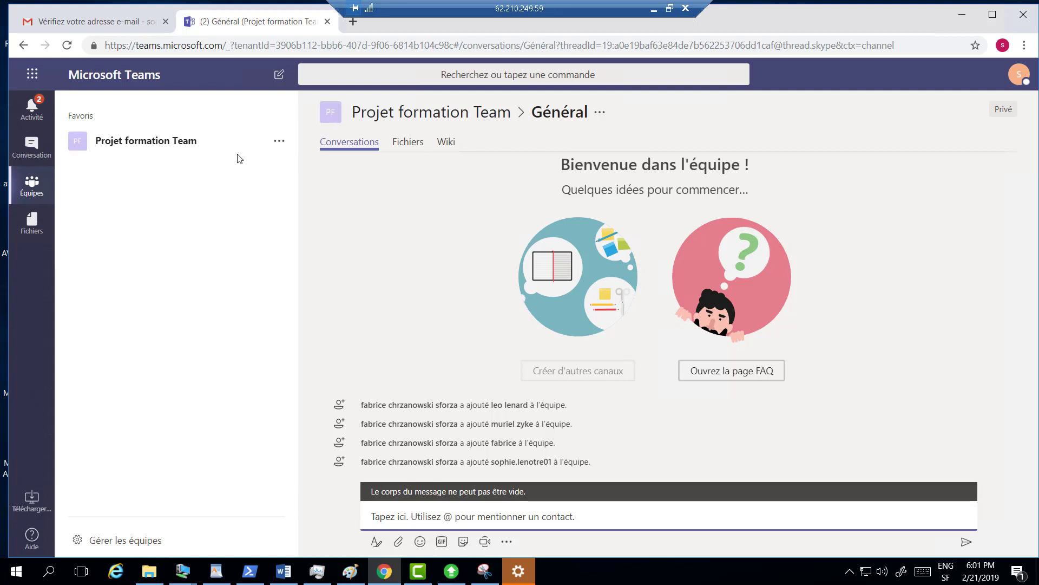
click(146, 143)
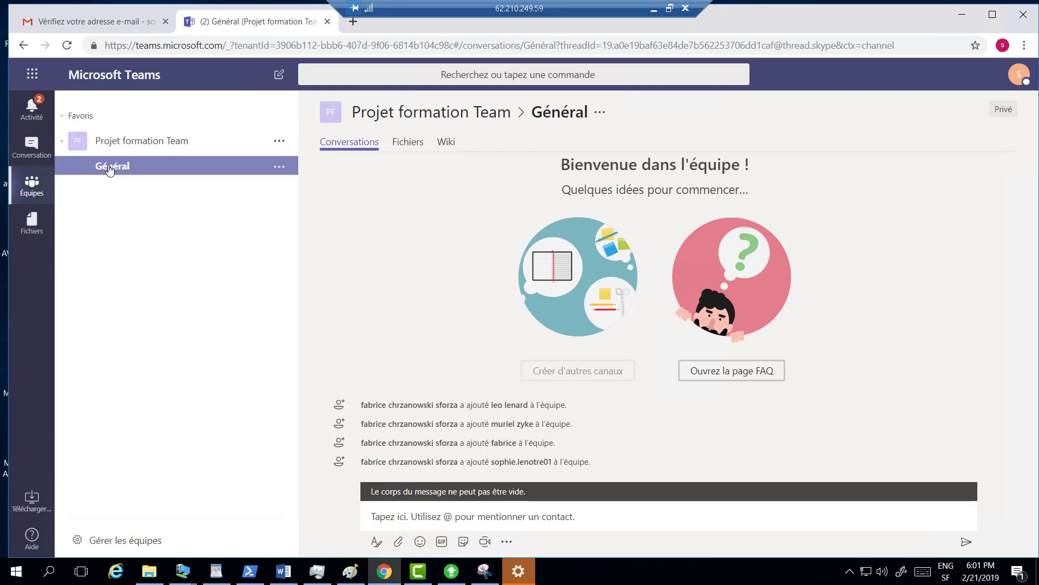
click(109, 168)
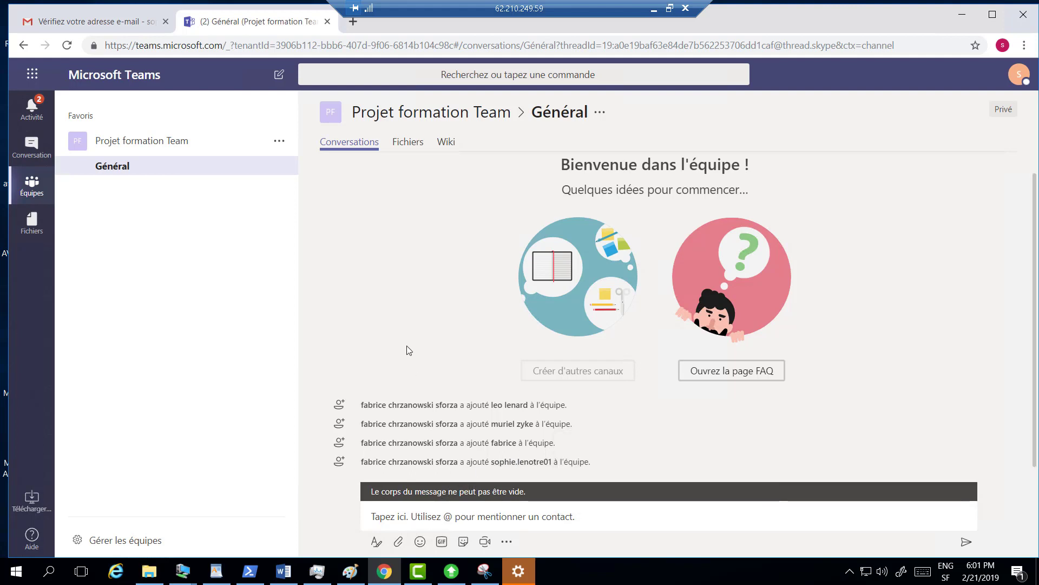
Step: From the activity feed's reply notification, answer the host in the salut thread with 'yes'
click(32, 108)
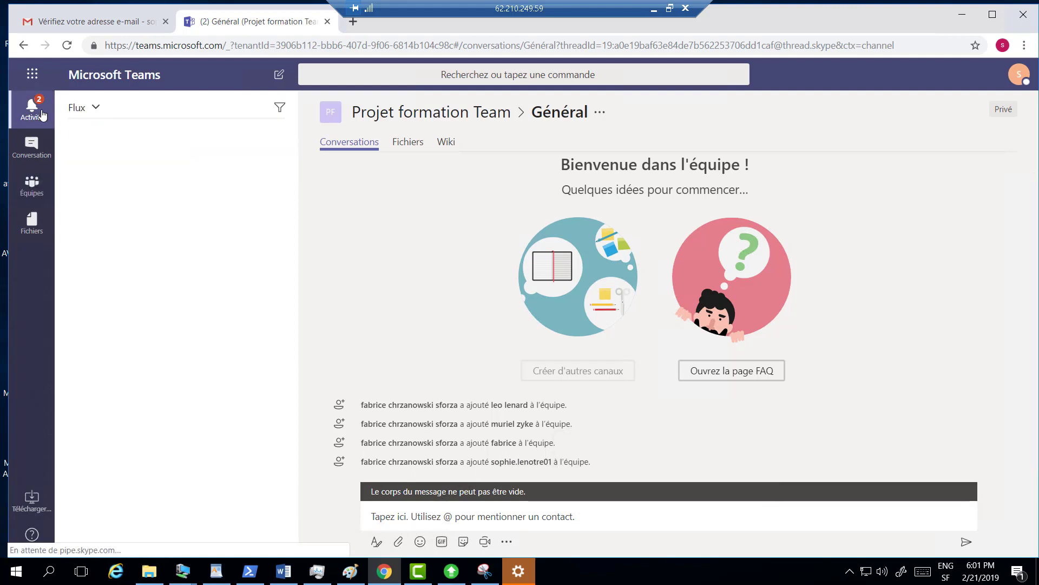
click(207, 154)
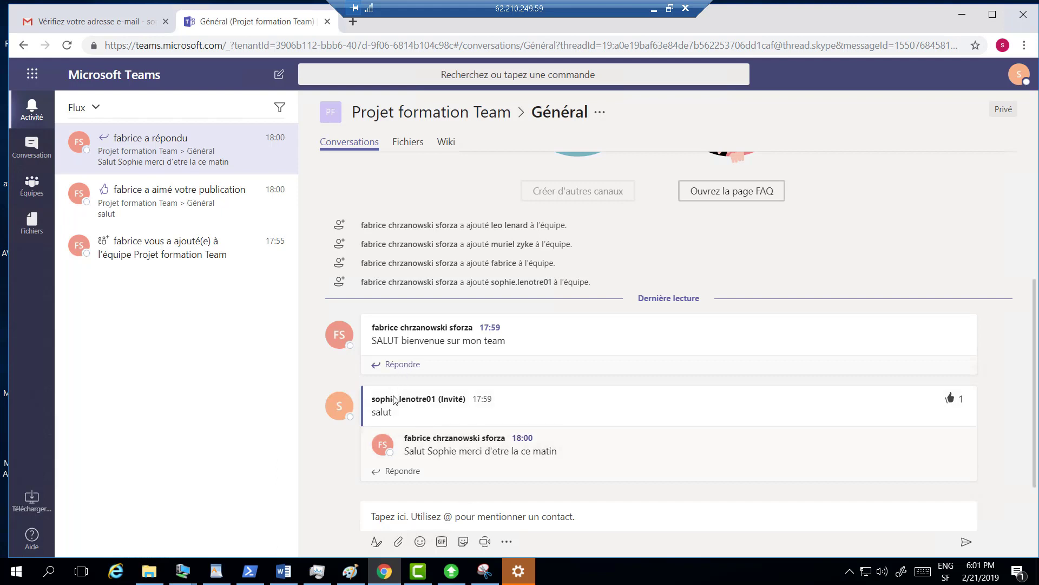
click(402, 471)
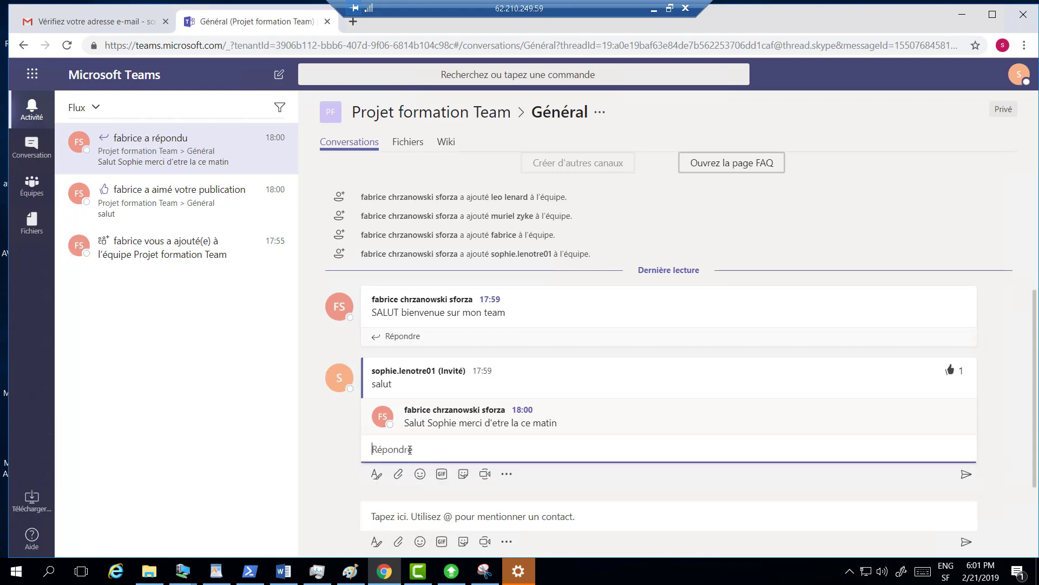
text(yes)
key(Return)
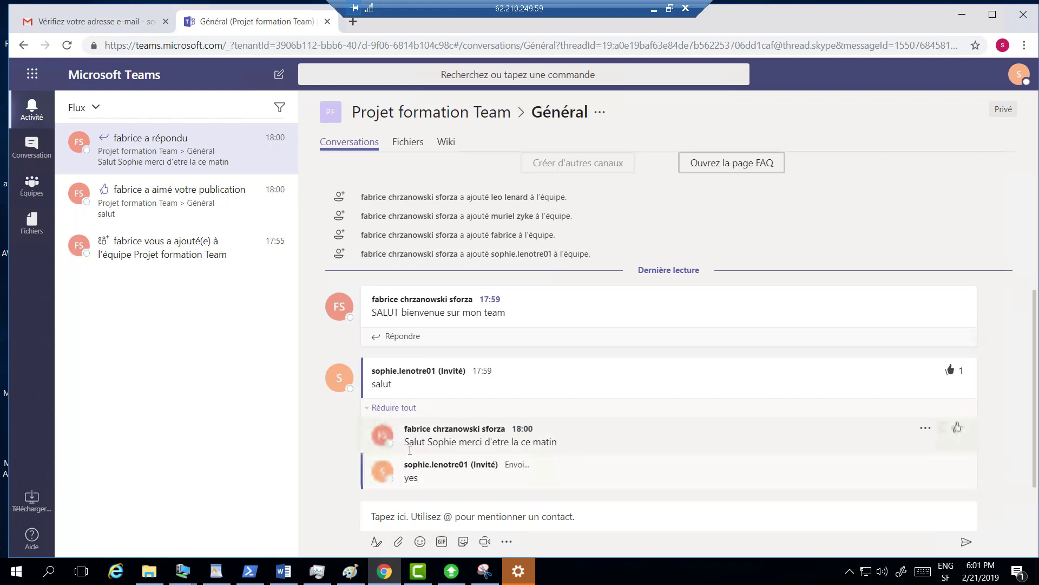
click(654, 8)
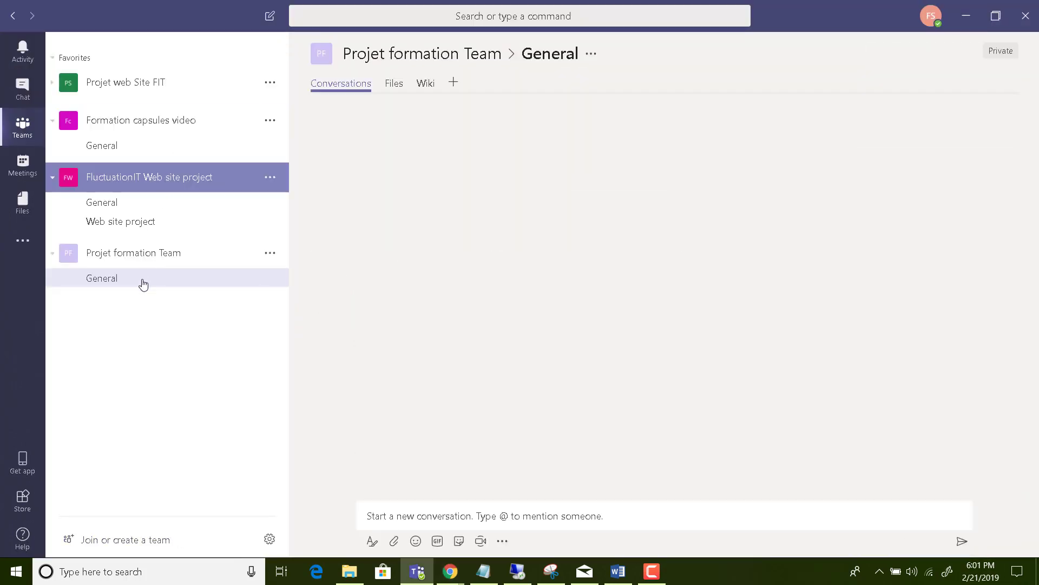
click(209, 280)
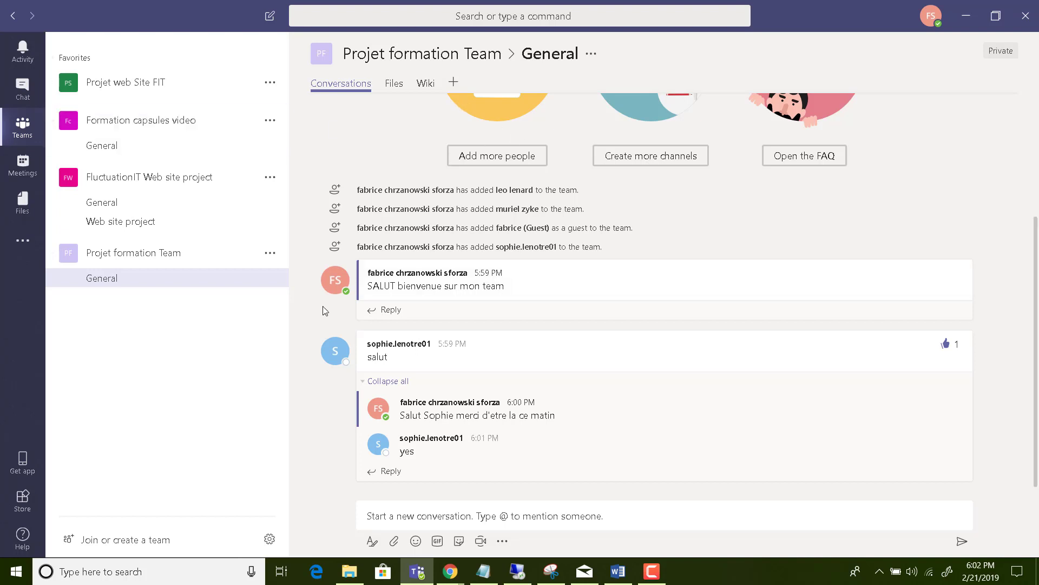
mouse_move(450, 571)
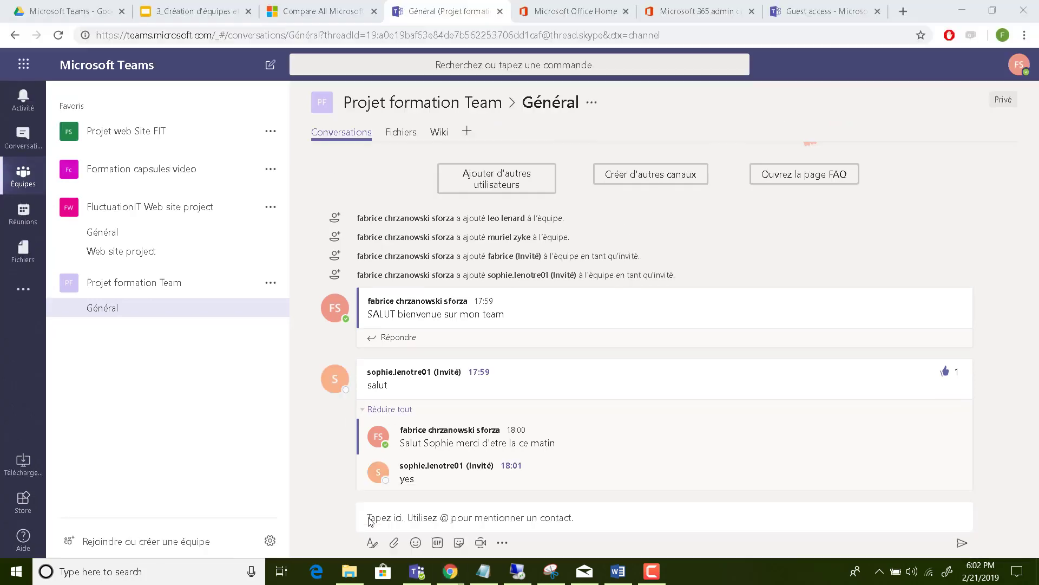
Step: Show the '3_Création d'équipes et ajout de membres' presentation at its Timeline slide (slide 2)
click(391, 527)
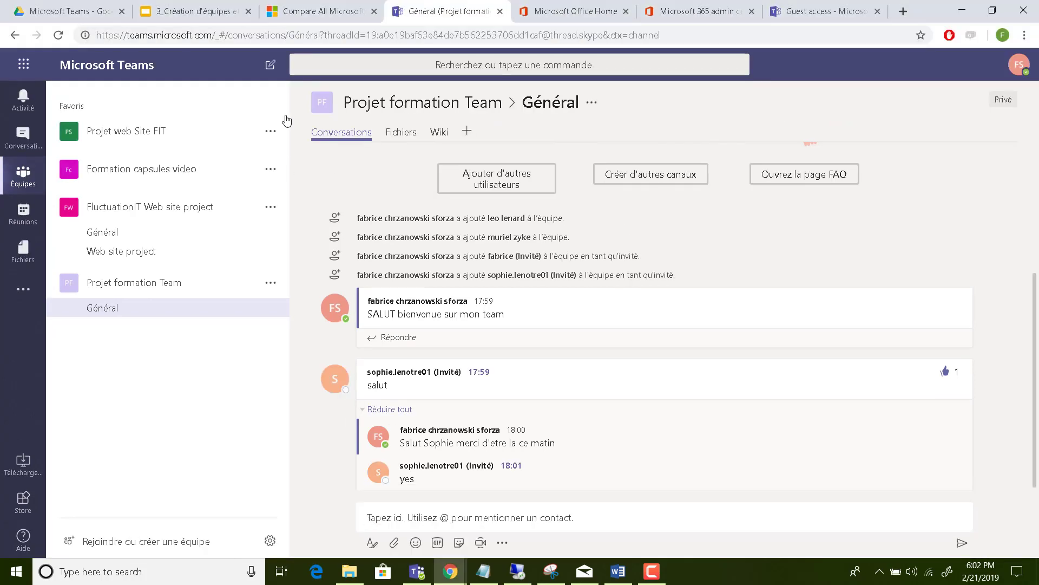
click(186, 12)
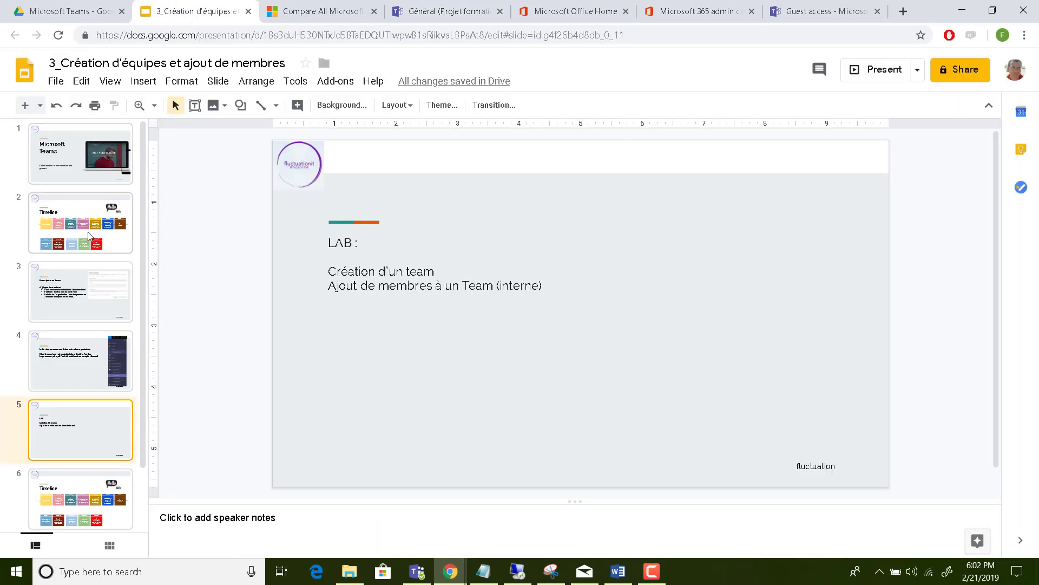
click(90, 237)
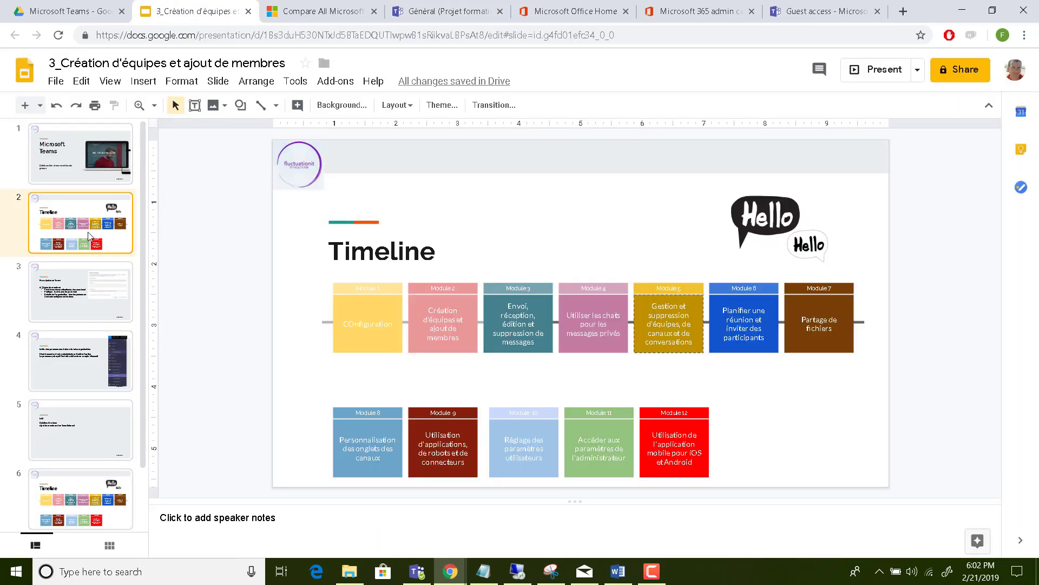